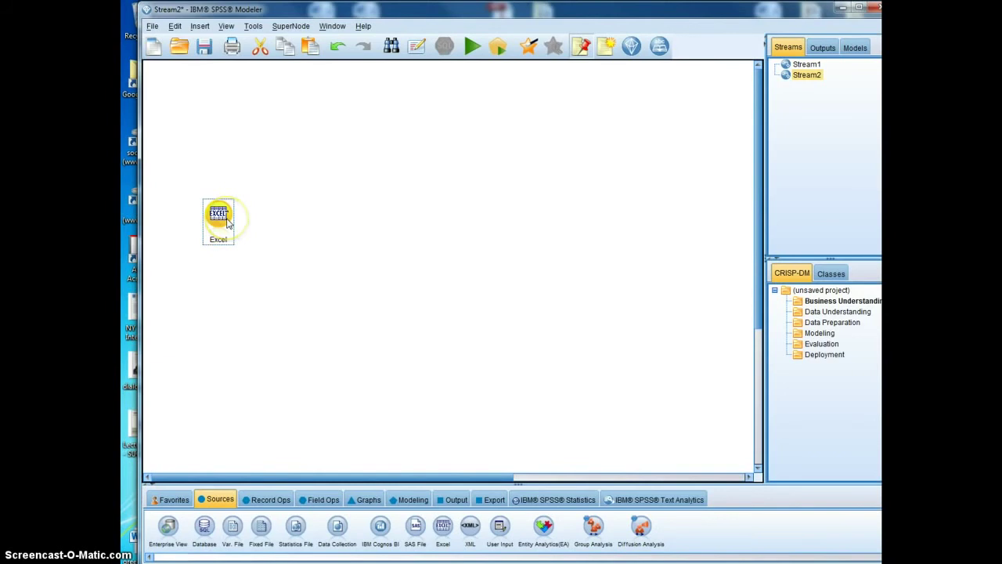
# Configure the Excel source node to import the Excel 2007, 2010 (*.xlsx) file personhood-results-combined-10-9-13.xlsx.
pyautogui.rightClick(229, 223)
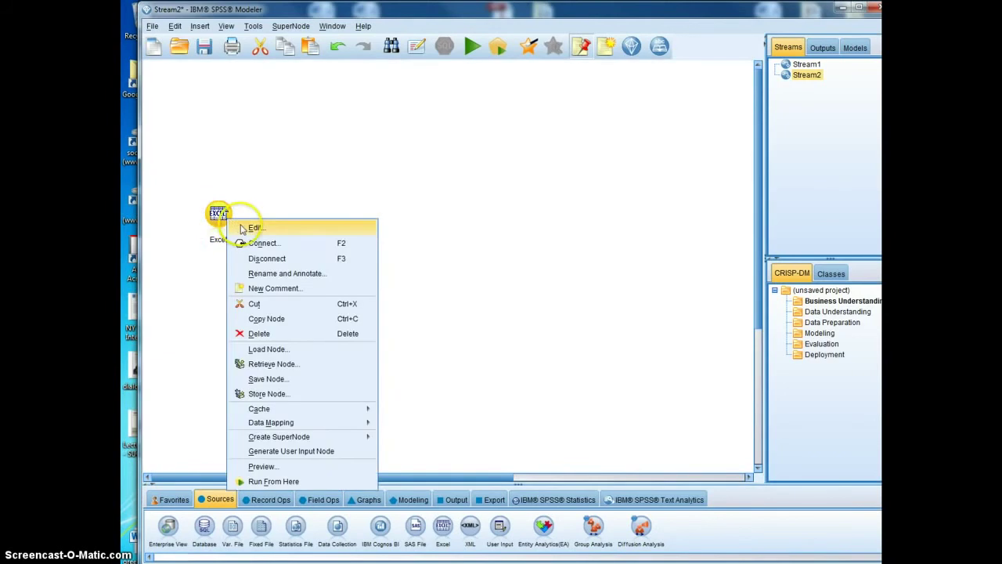
pyautogui.click(252, 228)
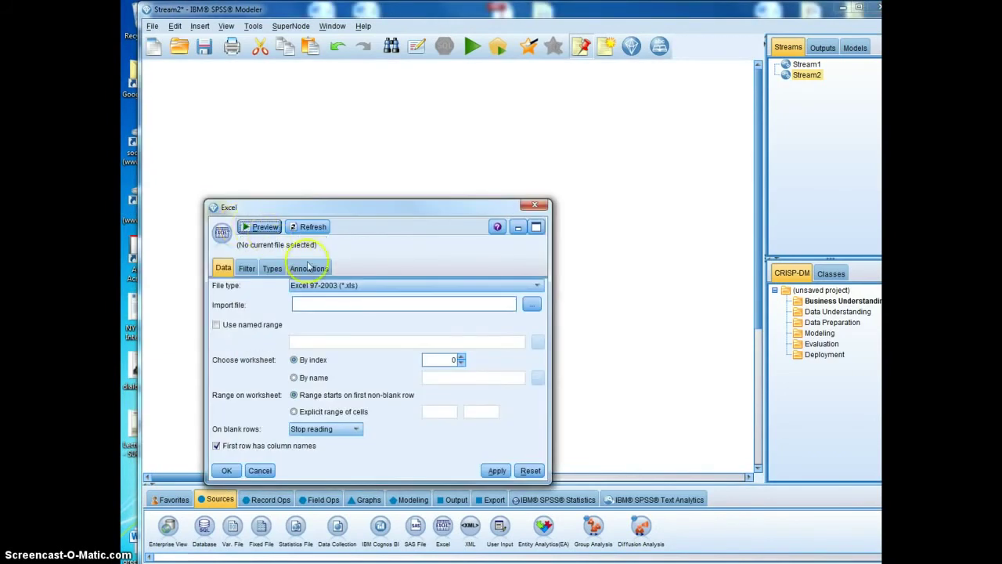
pyautogui.click(372, 287)
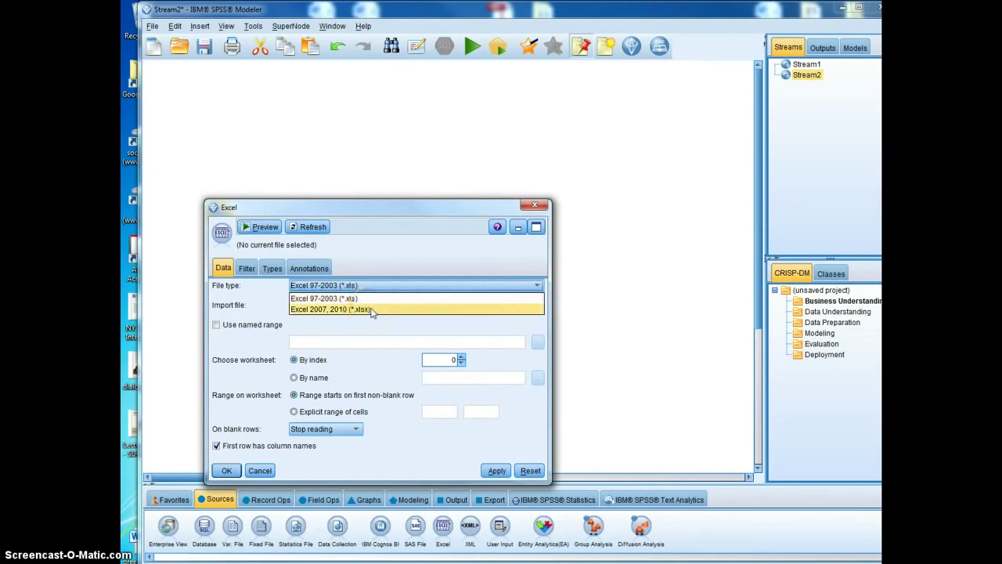
pyautogui.click(372, 310)
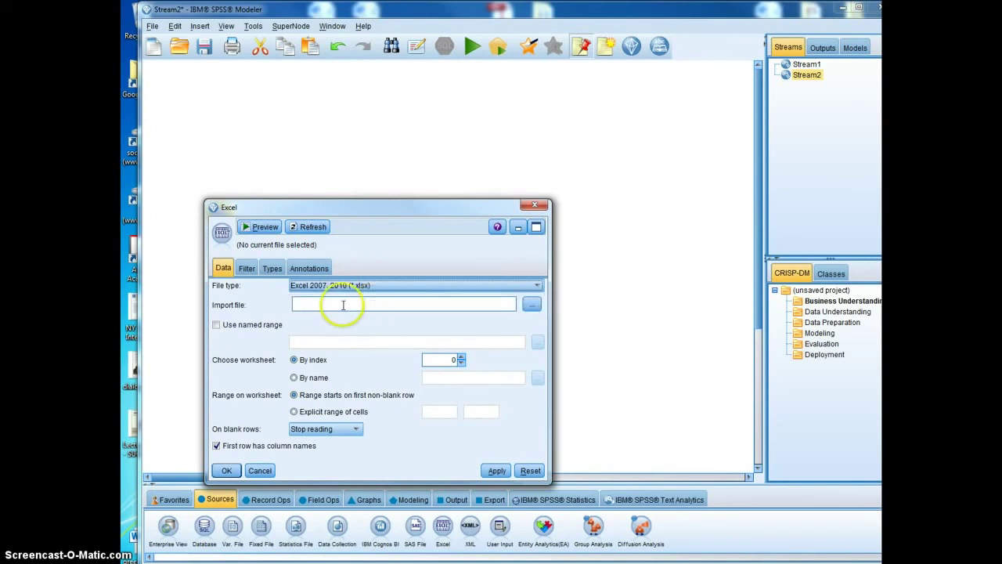
pyautogui.click(533, 305)
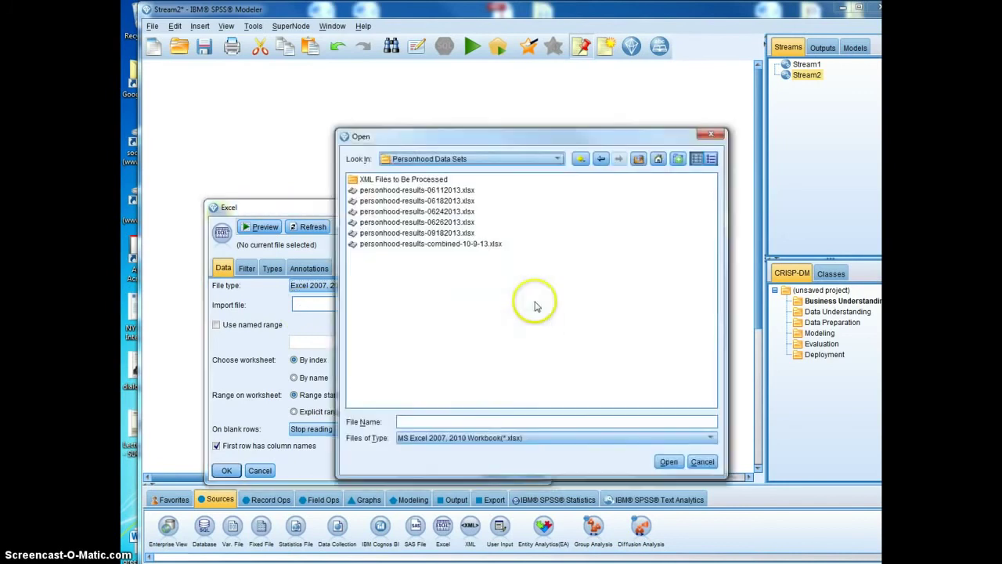
pyautogui.click(472, 247)
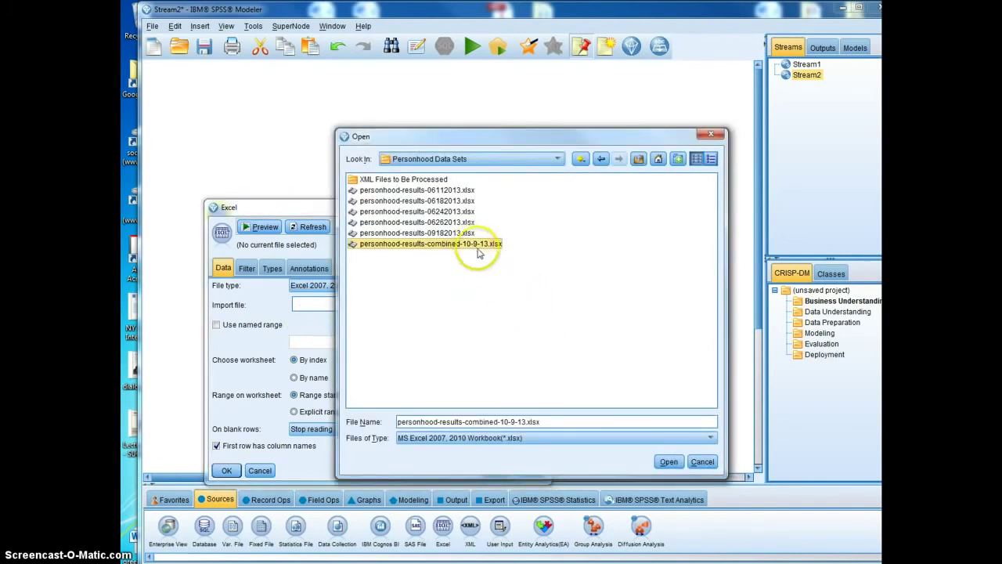
pyautogui.click(667, 462)
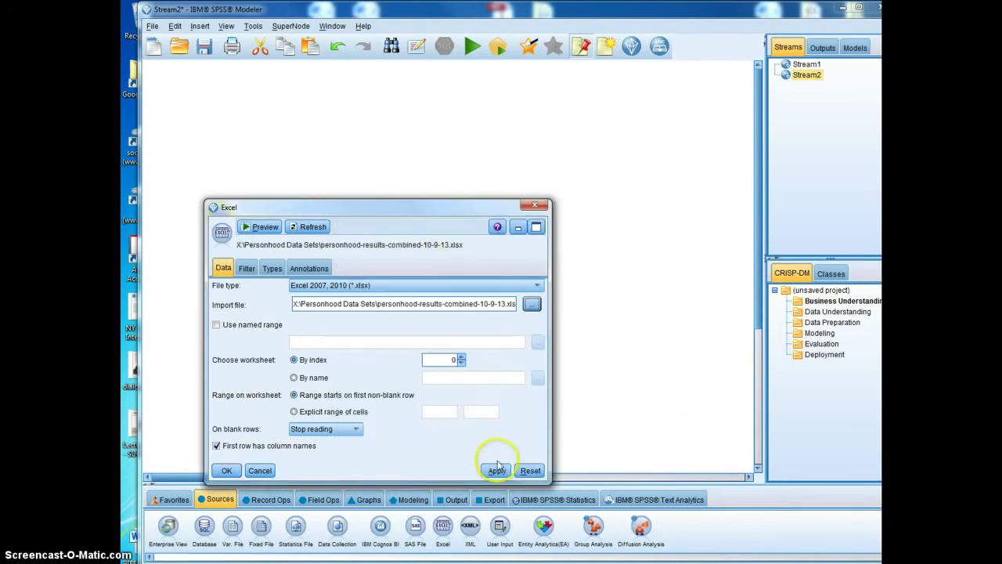
pyautogui.click(226, 472)
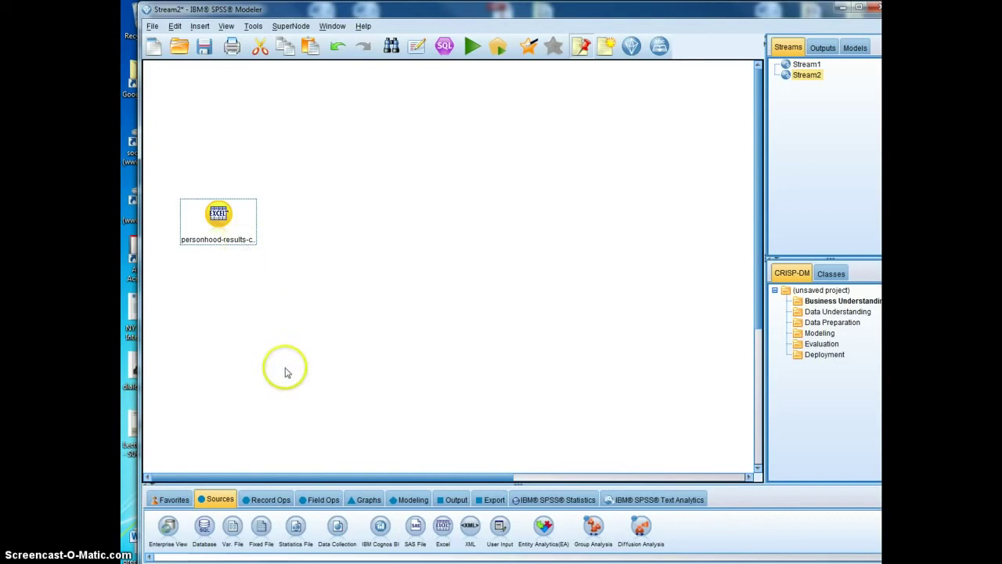
# Add a Type node beside the Excel source node and connect the source to it.
pyautogui.click(325, 500)
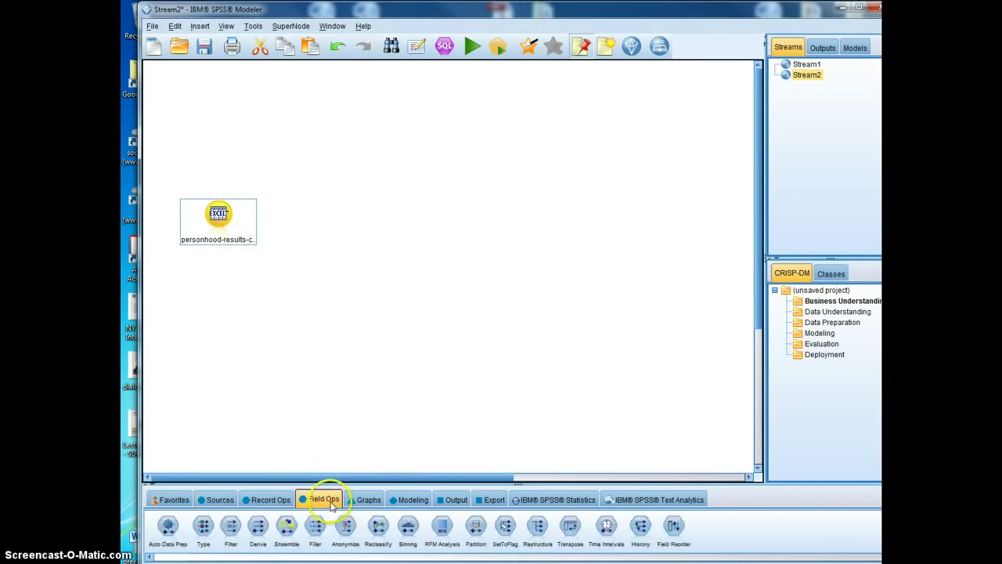
pyautogui.click(203, 527)
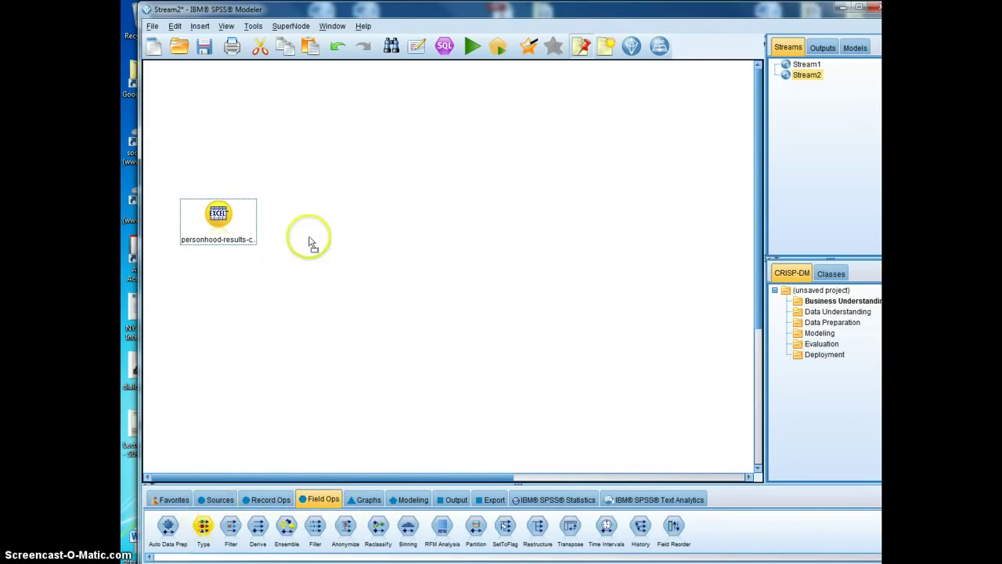
pyautogui.click(375, 224)
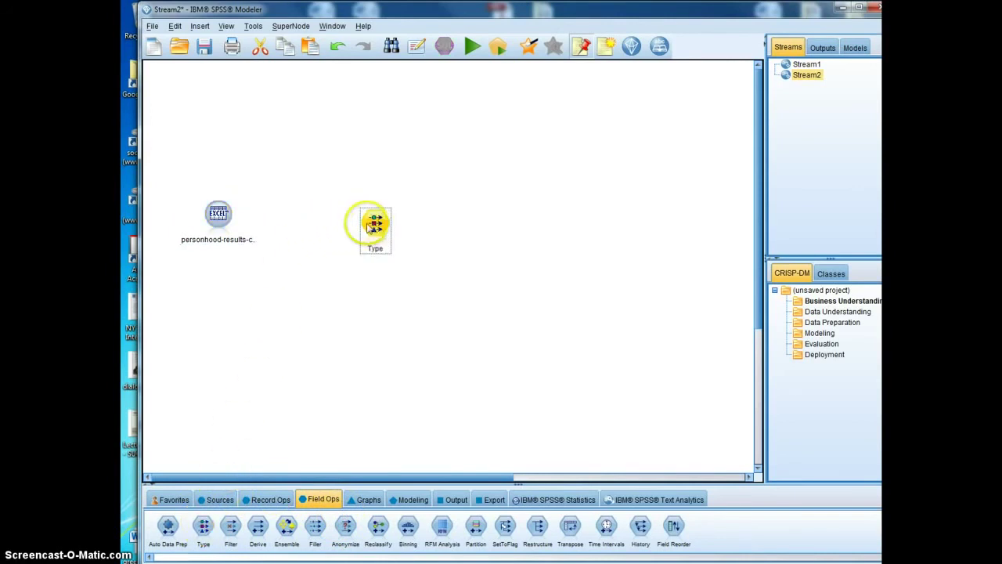
pyautogui.rightClick(223, 214)
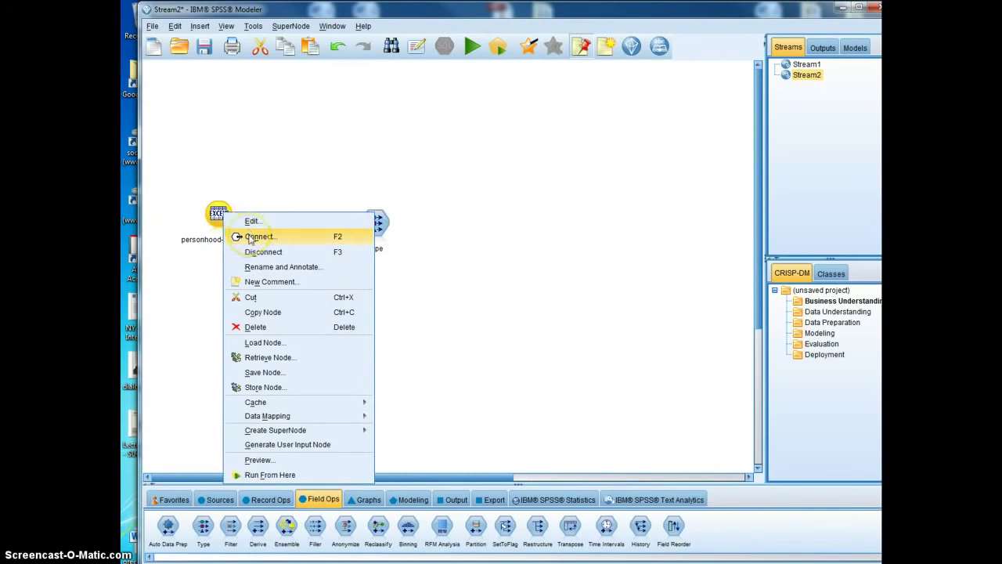
pyautogui.click(251, 237)
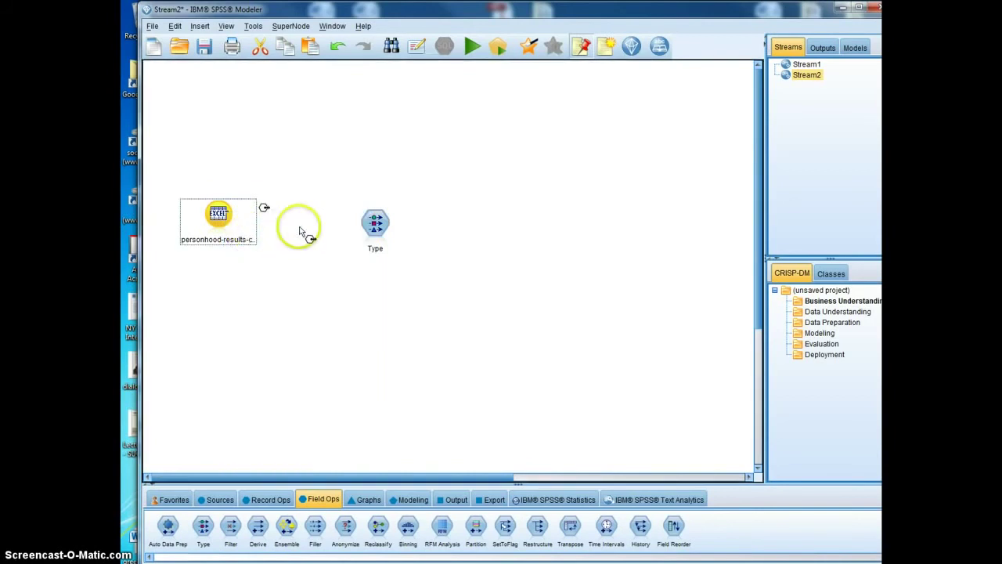
pyautogui.click(374, 225)
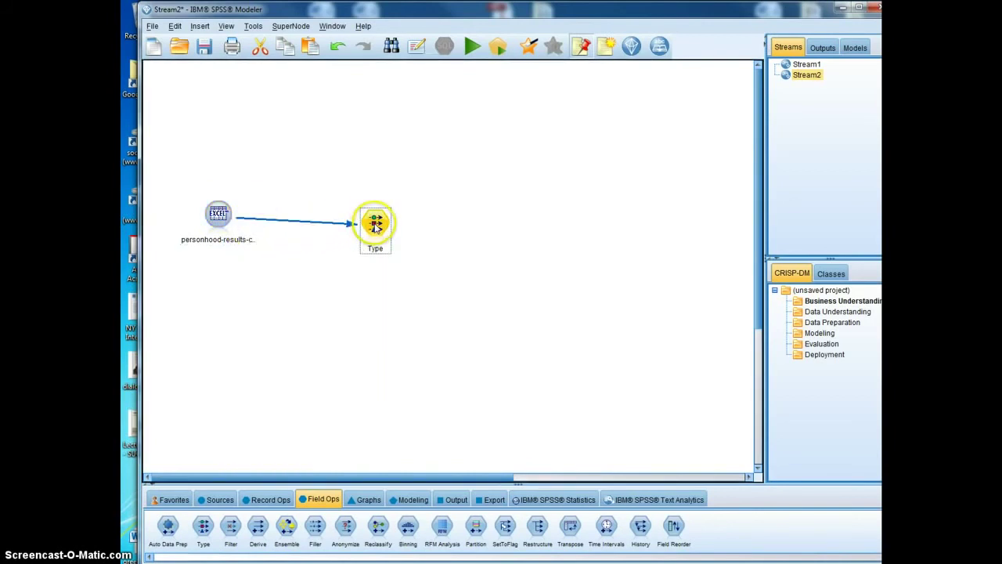
# Check the field measurement levels in the Type node, choose Categorical for Title, and accept the settings.
pyautogui.rightClick(375, 227)
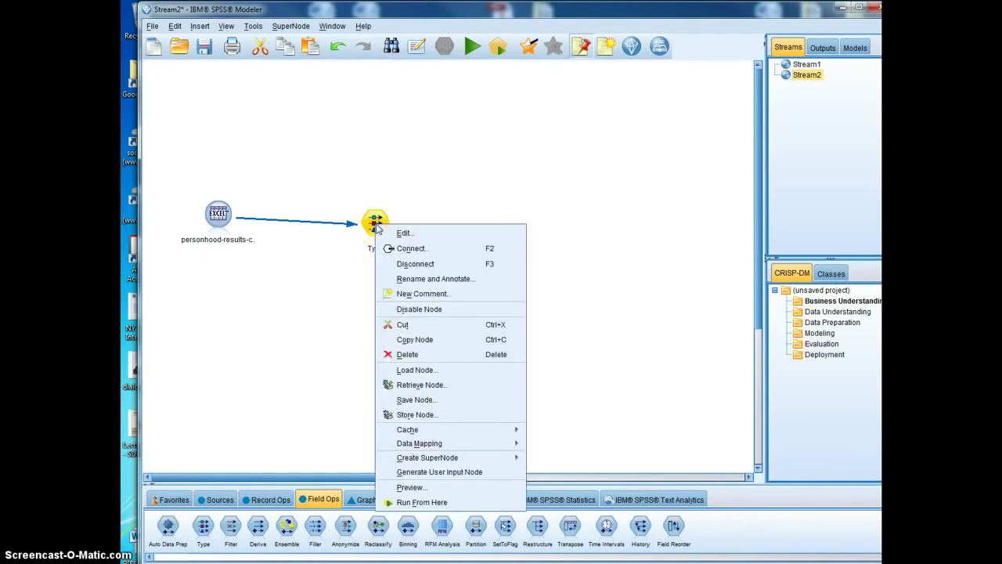
pyautogui.click(402, 232)
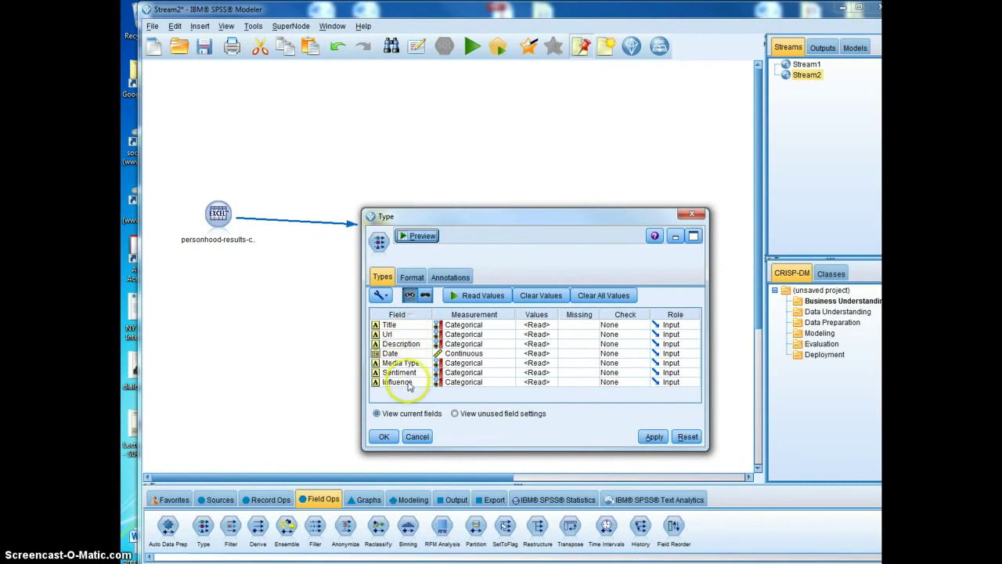
pyautogui.click(483, 325)
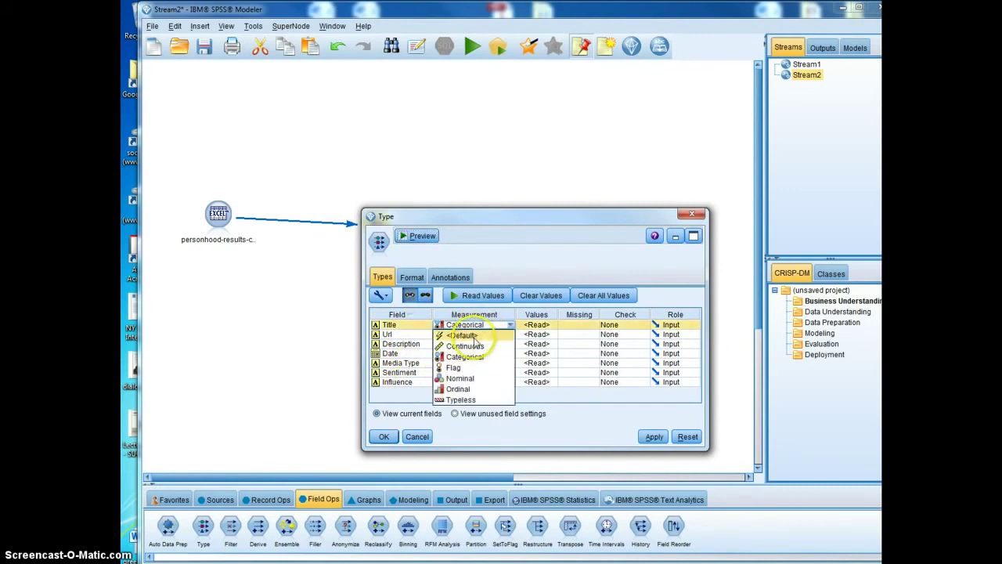
pyautogui.click(465, 356)
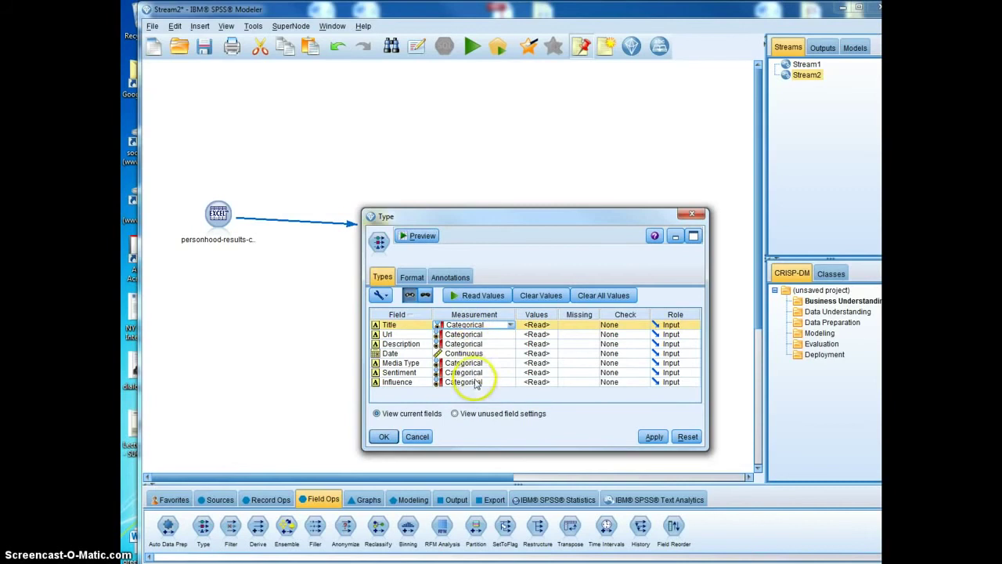
pyautogui.click(498, 324)
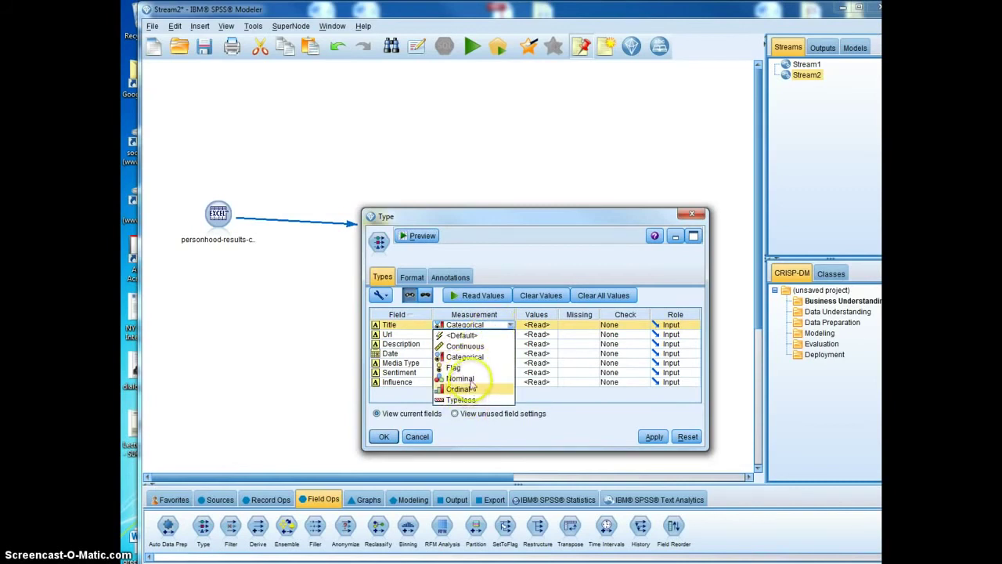
pyautogui.click(501, 238)
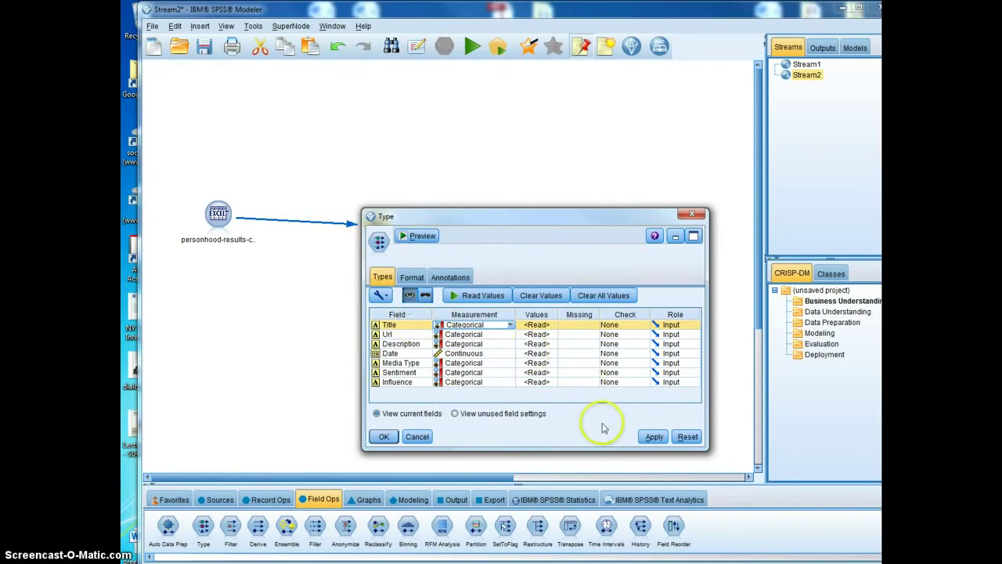
pyautogui.click(401, 345)
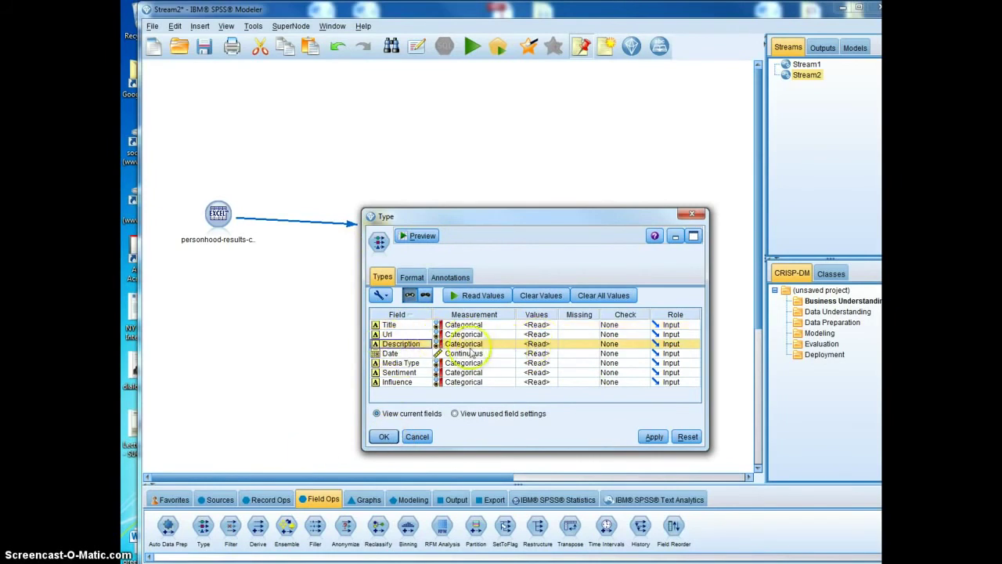
pyautogui.click(384, 436)
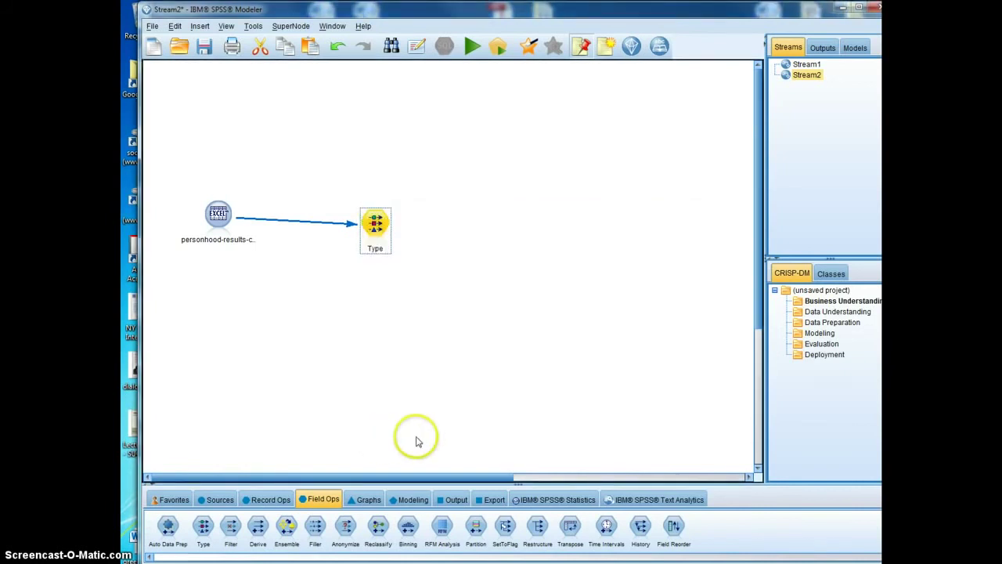
# Add a Text Mining node from the Text Analytics nodes and connect the Type node to it.
pyautogui.click(666, 499)
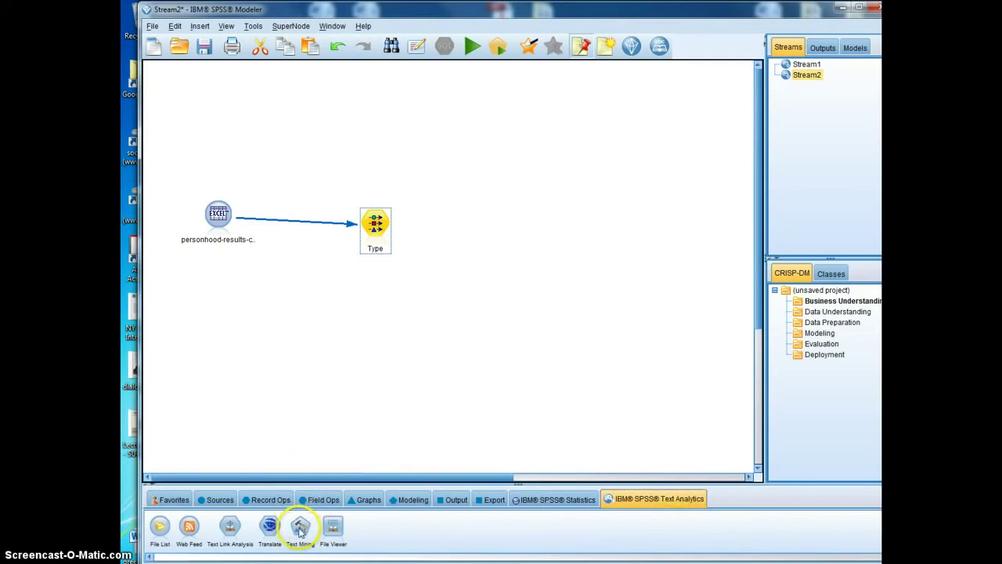
pyautogui.moveTo(300, 531); pyautogui.dragTo(489, 229)
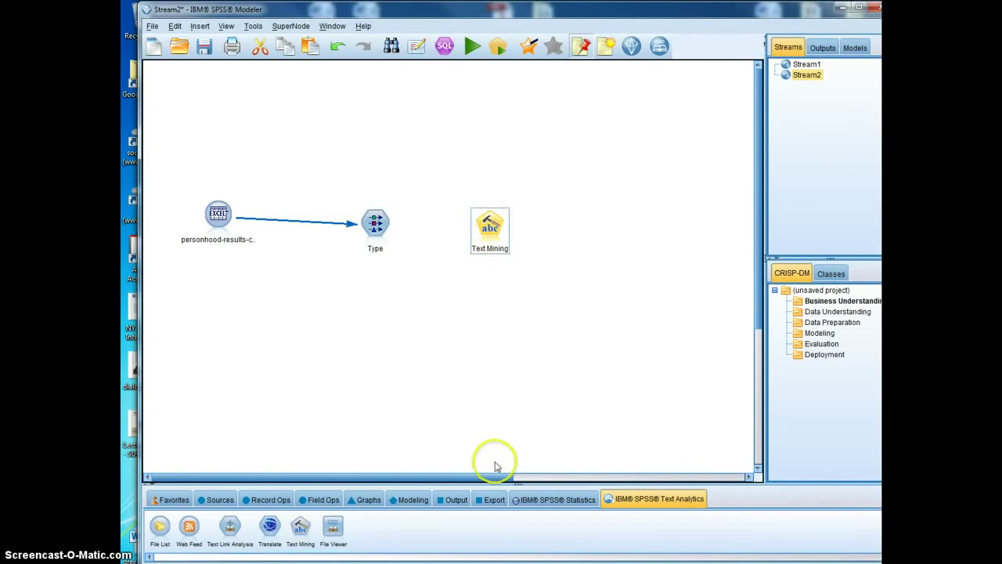
pyautogui.rightClick(377, 225)
pyautogui.click(402, 247)
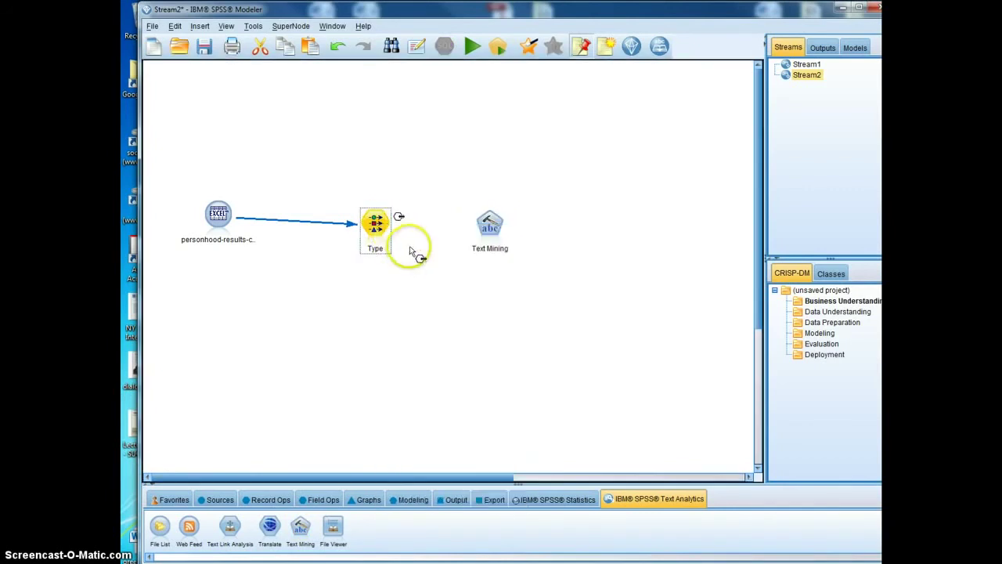
pyautogui.click(483, 222)
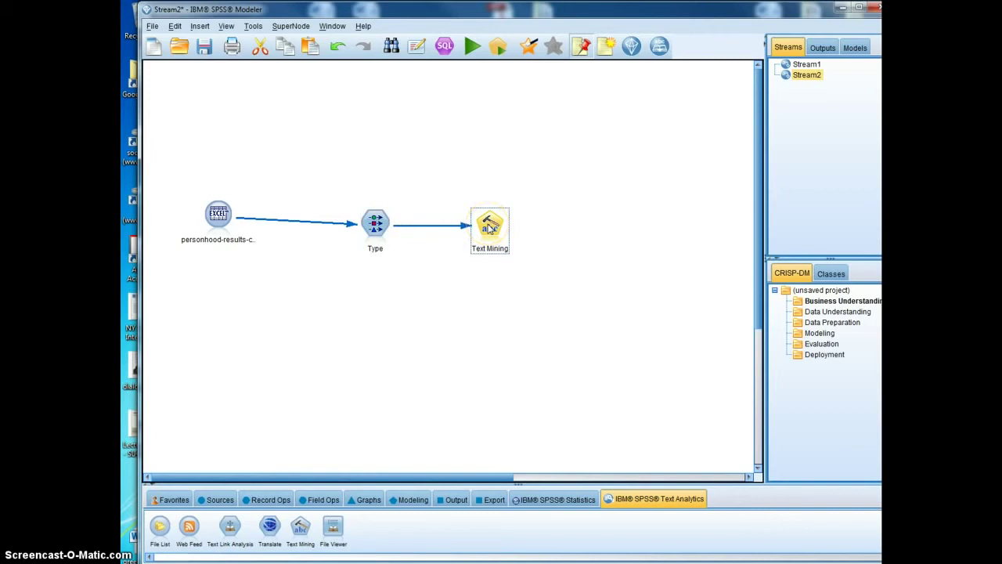
# Set the Text Mining node's text field to Description and accept the settings.
pyautogui.rightClick(491, 226)
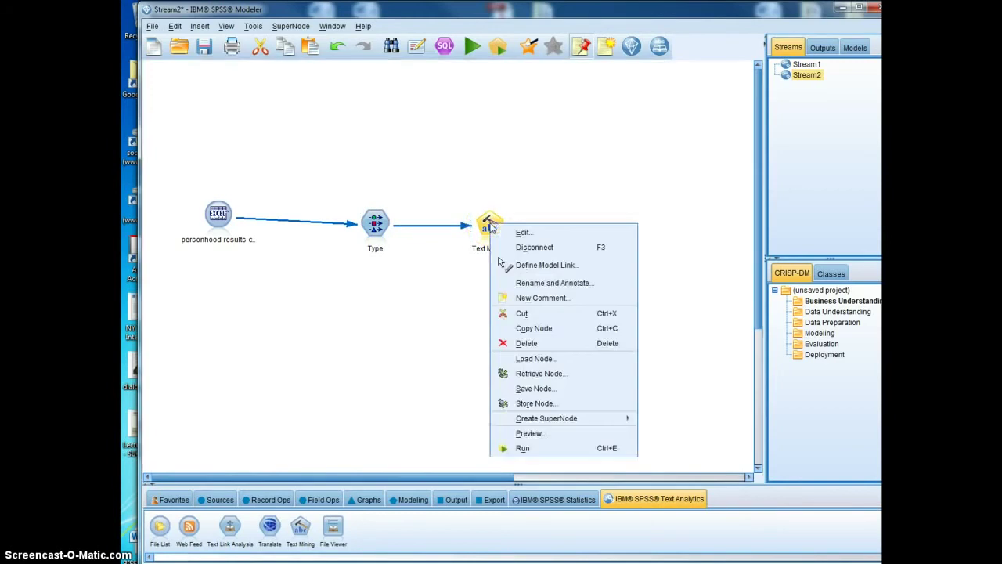
pyautogui.click(505, 227)
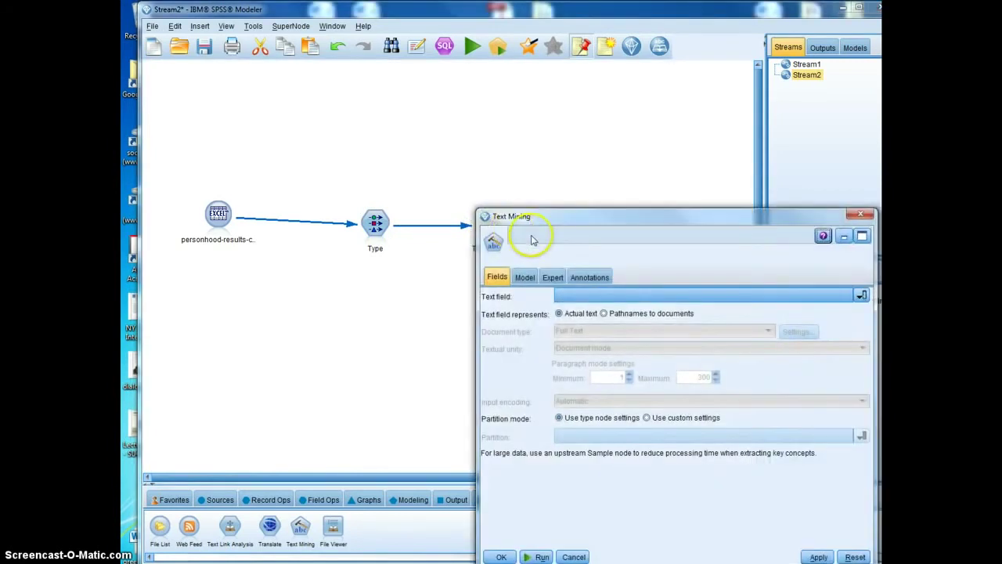
pyautogui.click(860, 295)
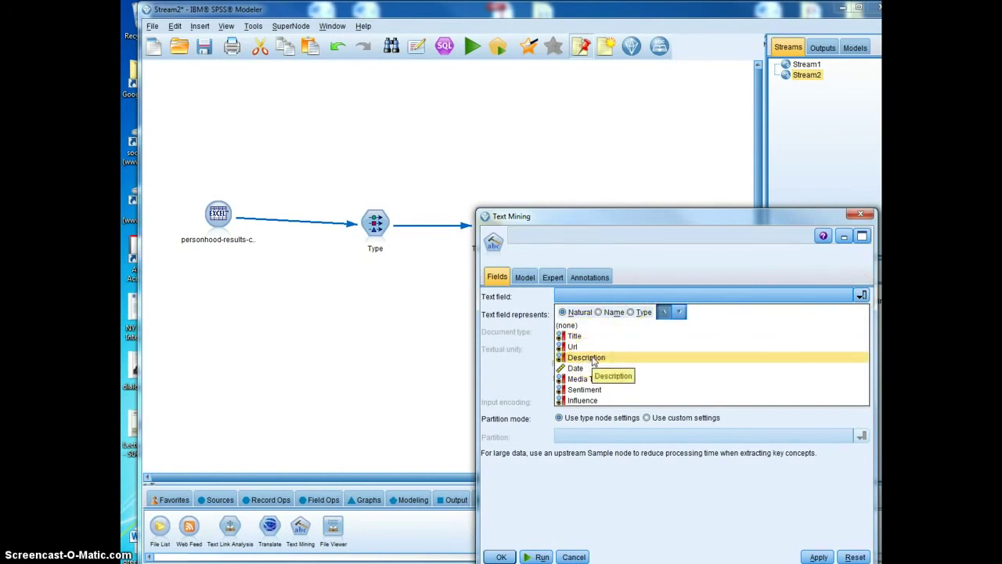
pyautogui.click(592, 360)
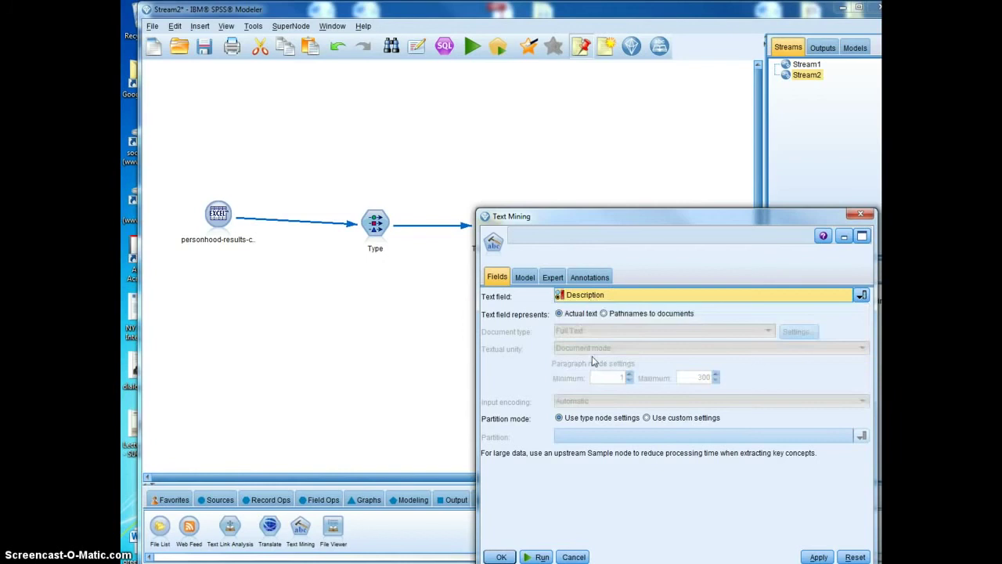
pyautogui.click(501, 556)
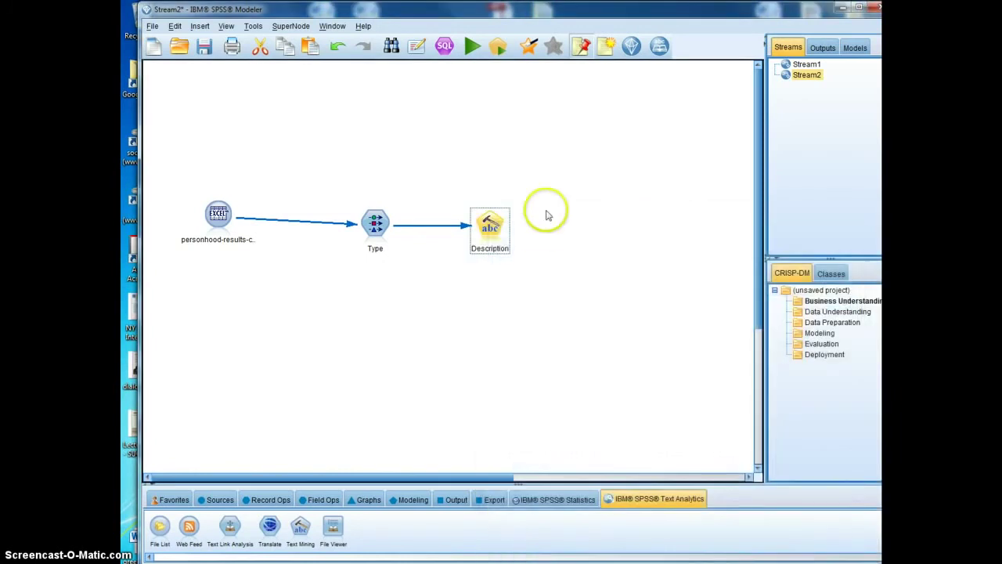
pyautogui.click(151, 27)
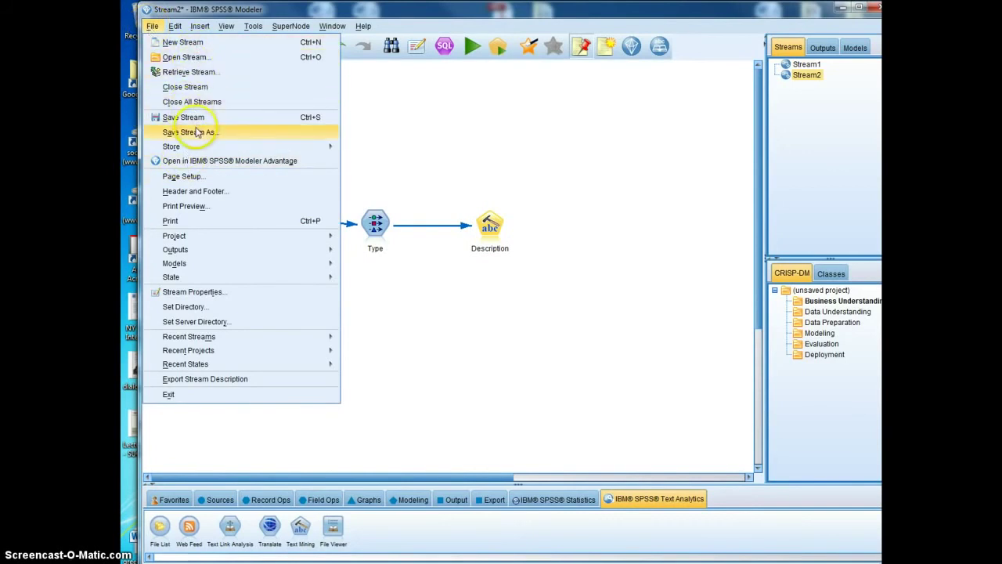
pyautogui.click(599, 152)
# Run the Description text mining node at the end of the stream.
pyautogui.click(495, 242)
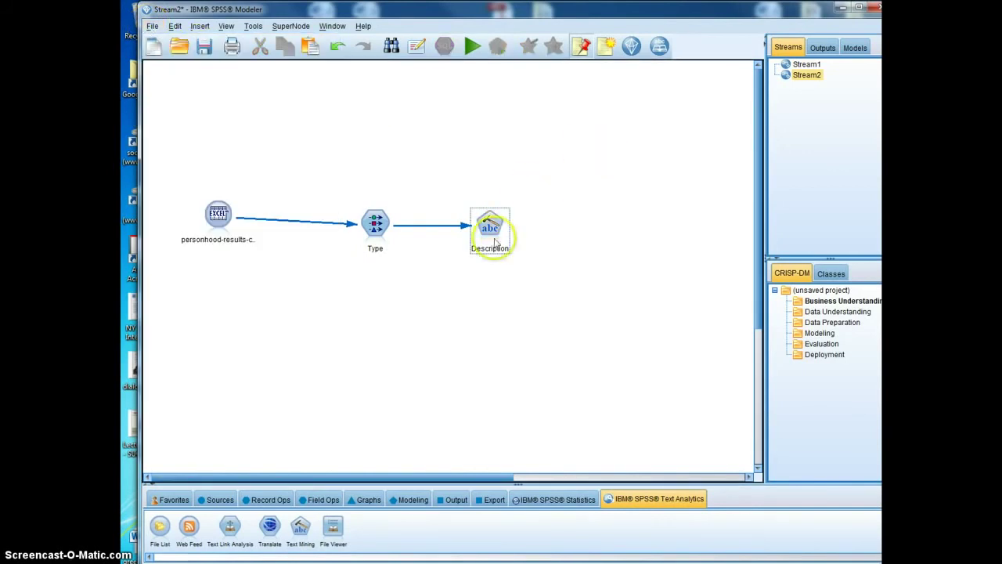
pyautogui.rightClick(487, 232)
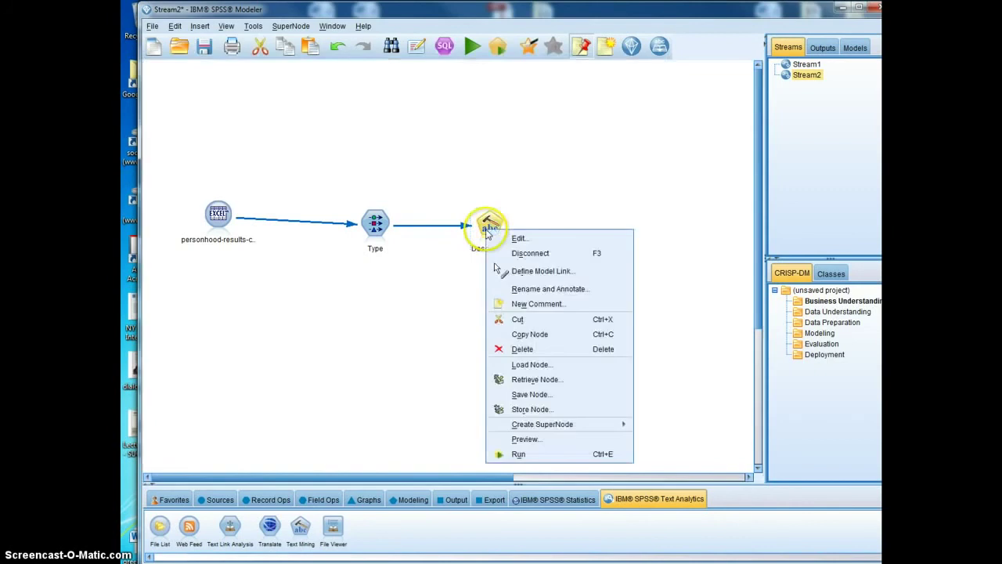
pyautogui.click(519, 454)
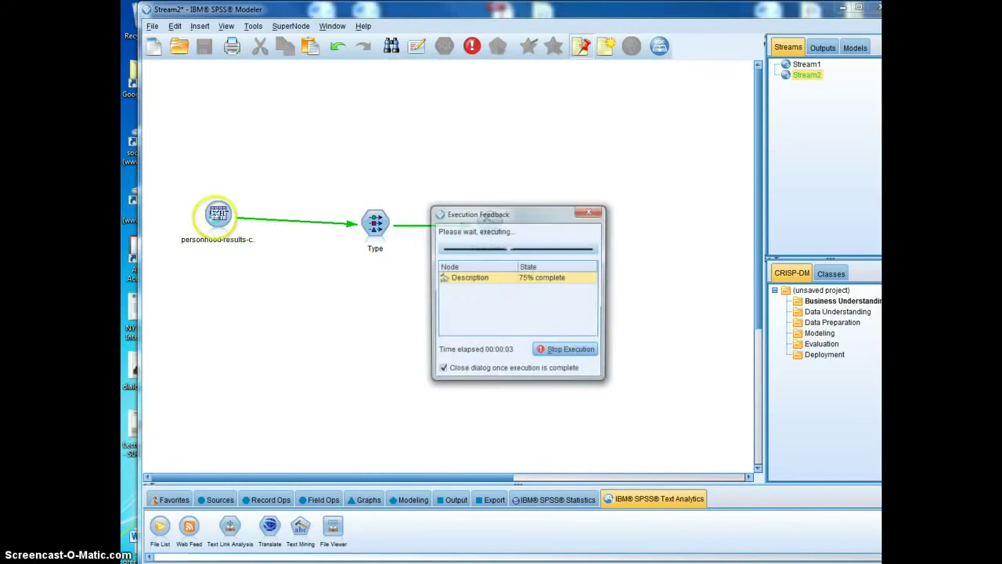
# Examine the extracted concepts and their assigned types, including the north dakota concept typed as Location.
pyautogui.moveTo(494, 220); pyautogui.dragTo(639, 240)
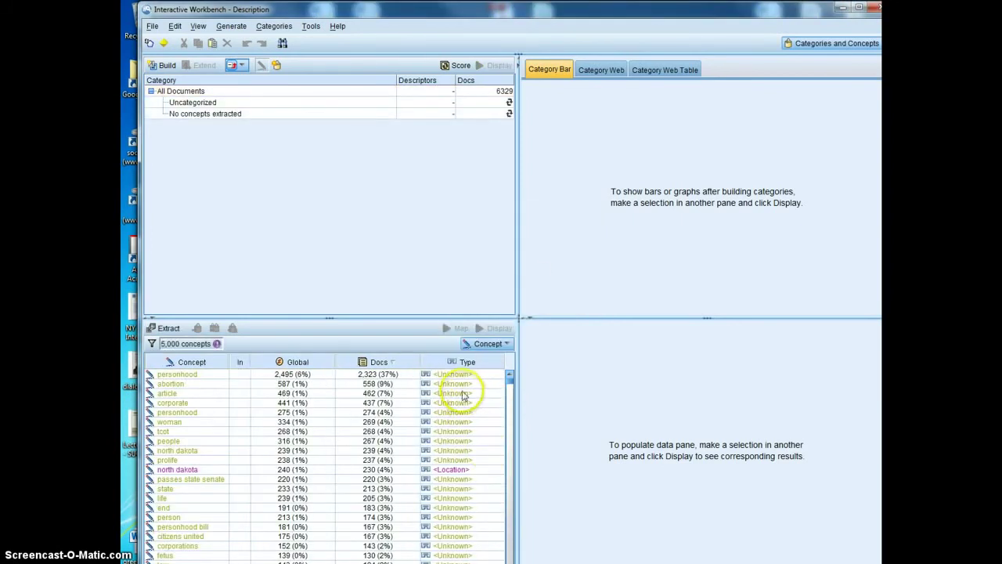
pyautogui.click(453, 461)
pyautogui.click(454, 470)
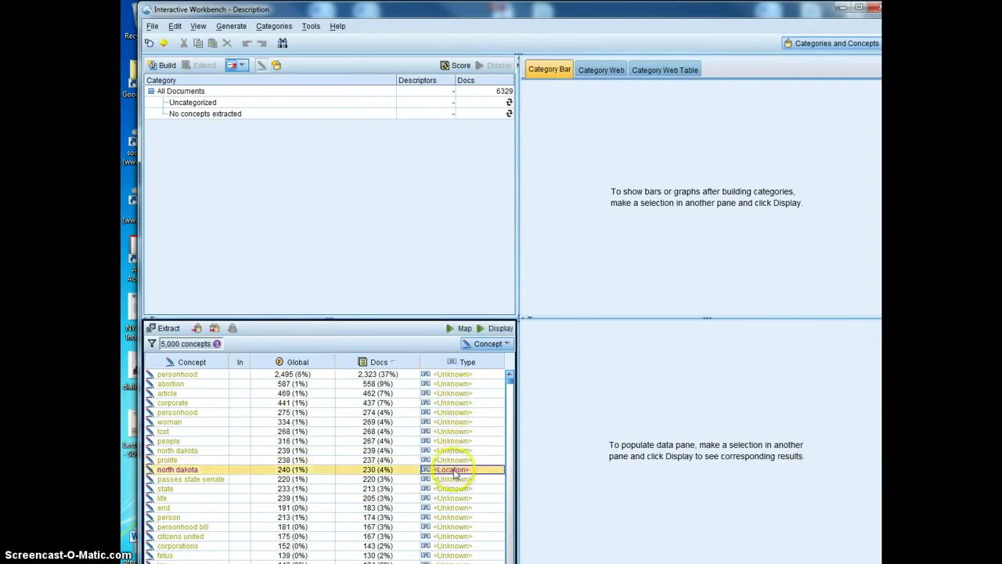
pyautogui.scroll(-1, 456, 469)
pyautogui.scroll(1, 456, 467)
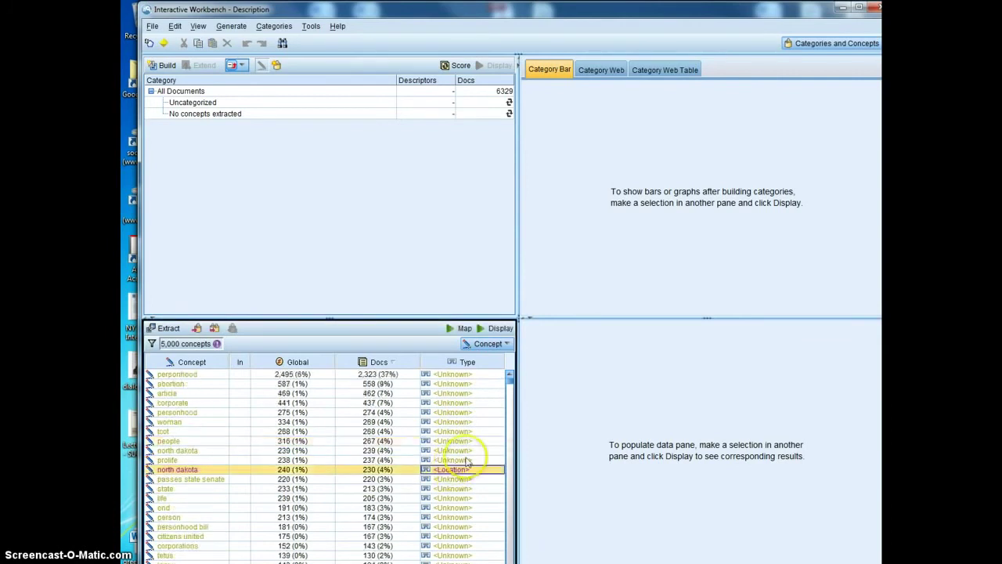
pyautogui.scroll(-2, 469, 470)
pyautogui.scroll(-15, 471, 468)
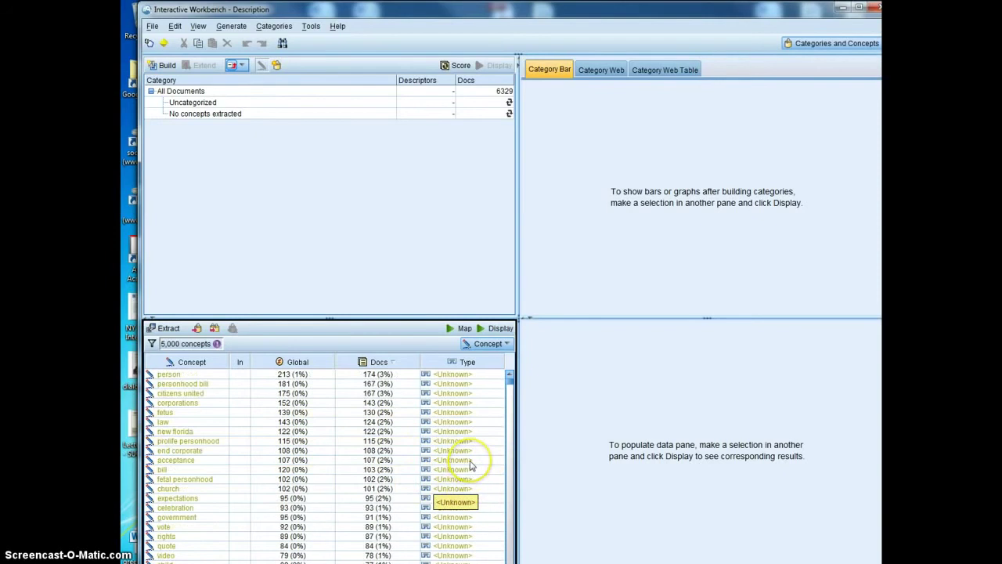
pyautogui.scroll(16, 470, 464)
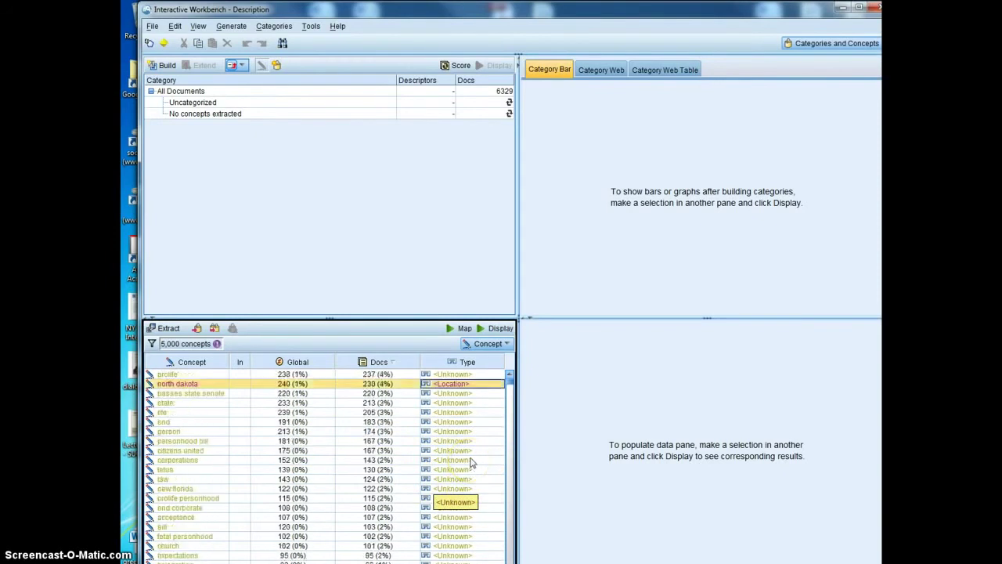
pyautogui.click(461, 465)
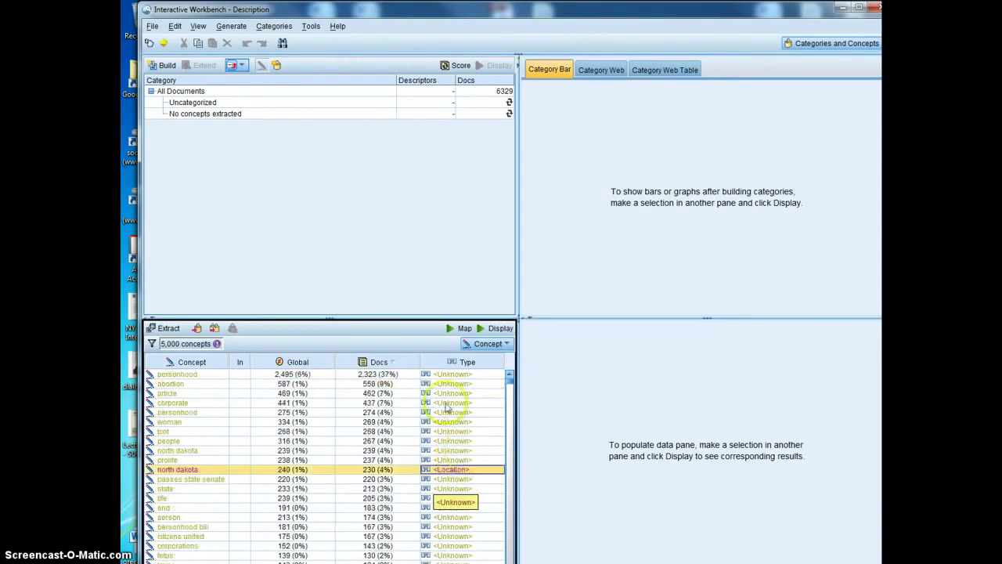
# Map the top personhood concept using the current concept map settings and enlarge the map to view its links.
pyautogui.click(181, 375)
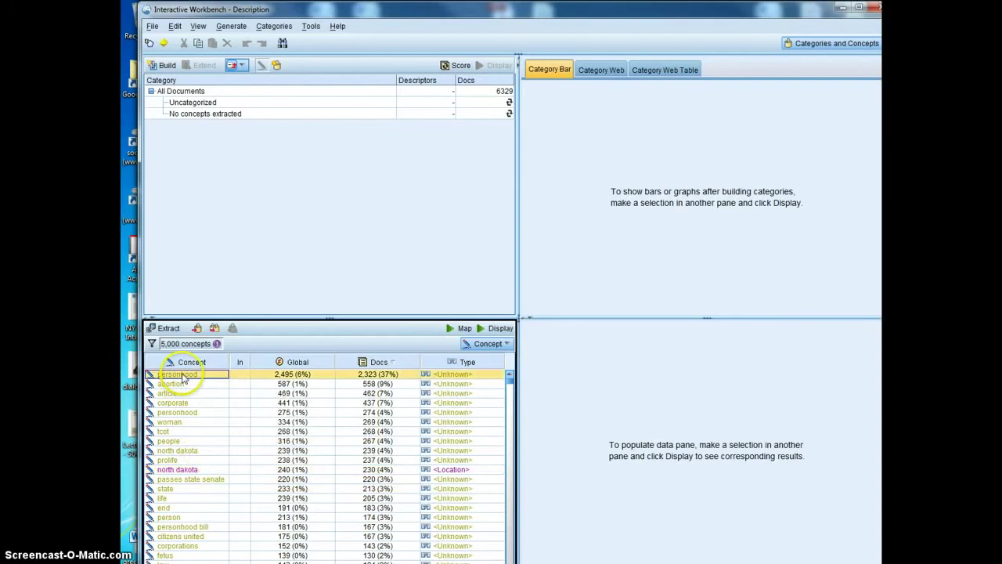
pyautogui.click(461, 330)
pyautogui.click(493, 328)
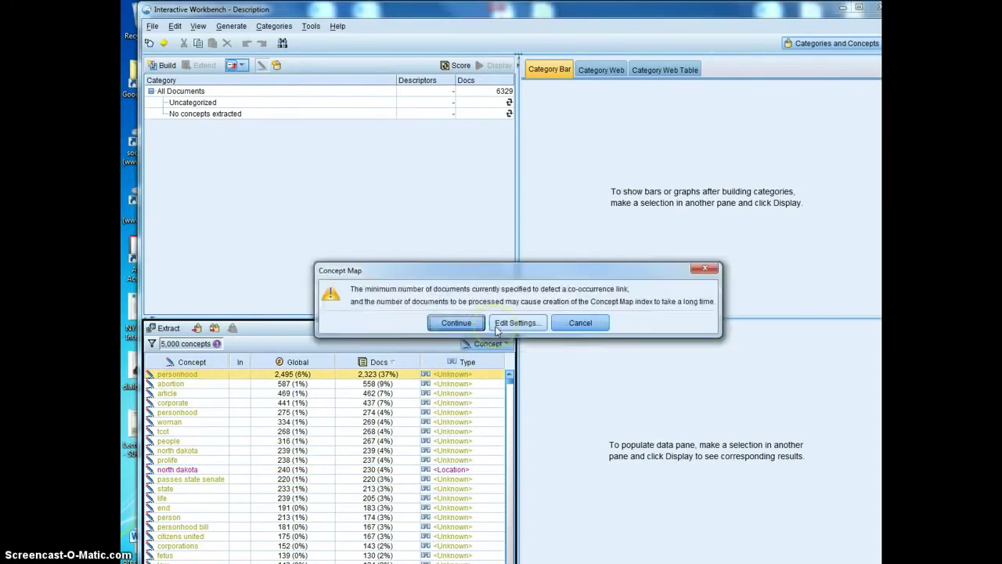
pyautogui.click(455, 323)
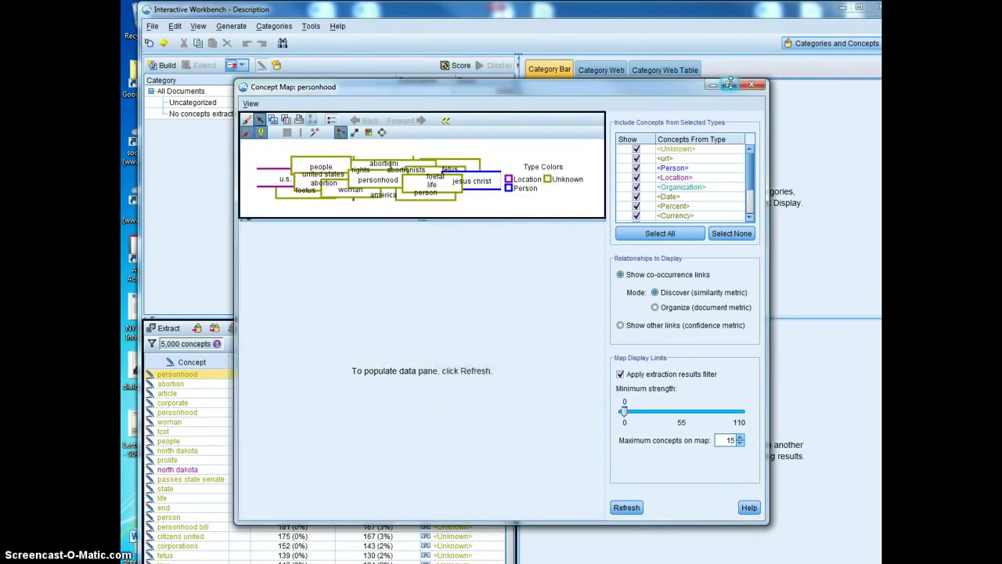
pyautogui.click(728, 85)
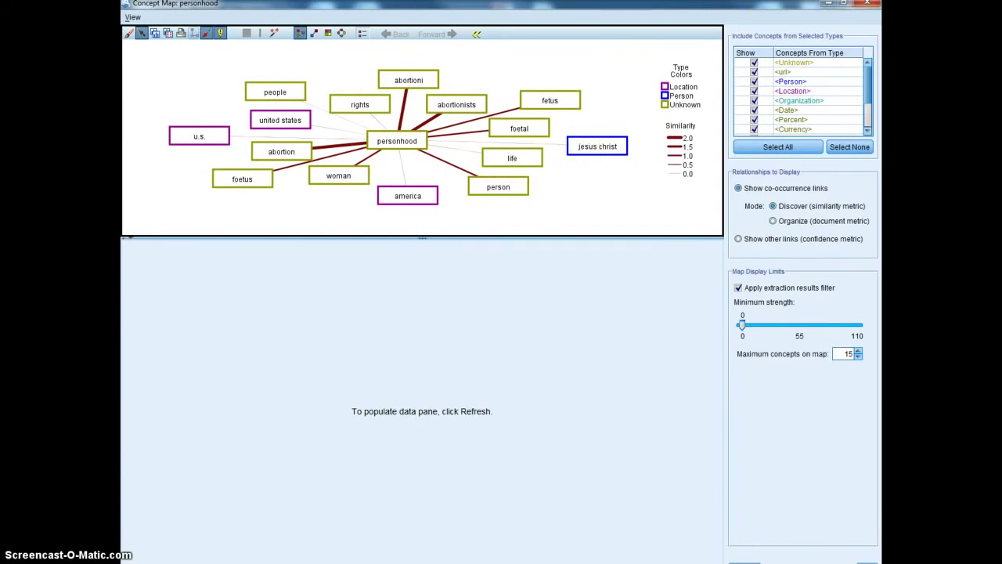
# Close the concept map and read through the Description records that contain the personhood concept.
pyautogui.click(873, 6)
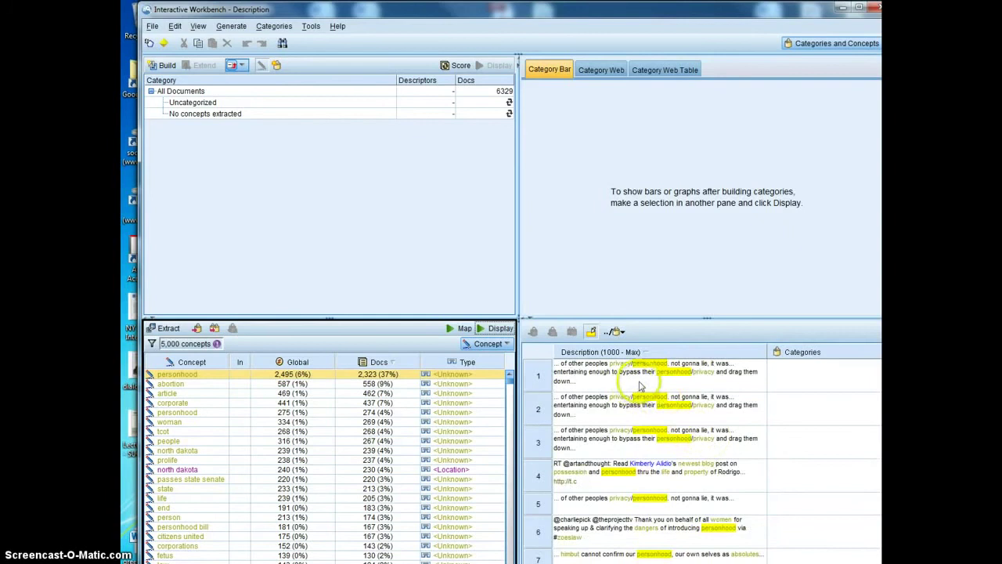
pyautogui.click(639, 385)
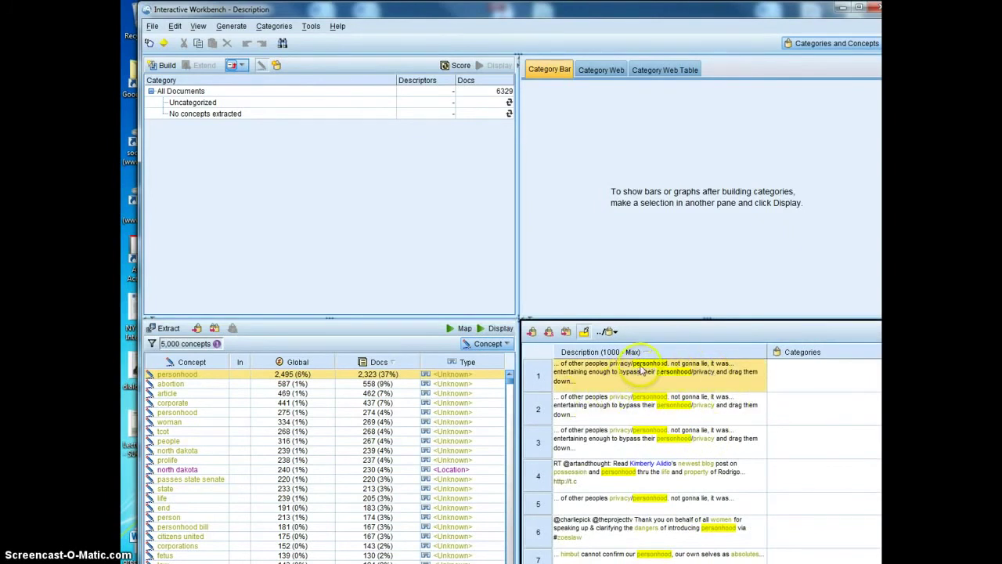
pyautogui.scroll(-8, 666, 403)
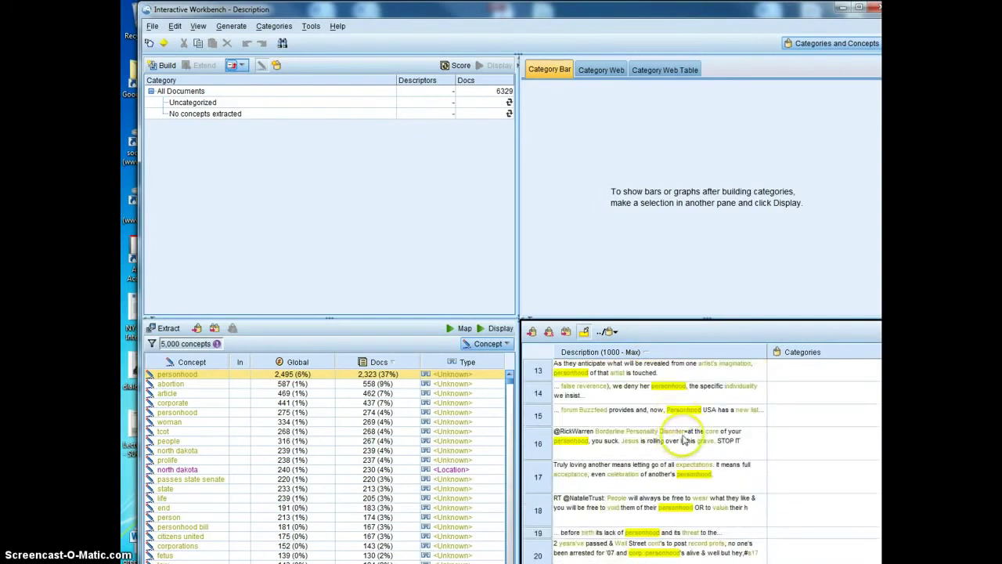
pyautogui.scroll(4, 692, 492)
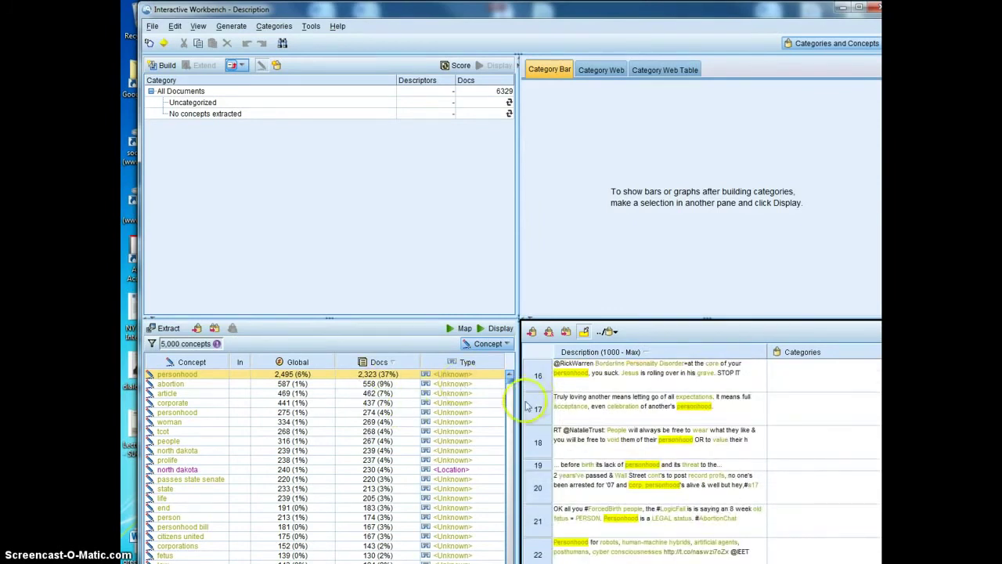
pyautogui.scroll(6, 677, 462)
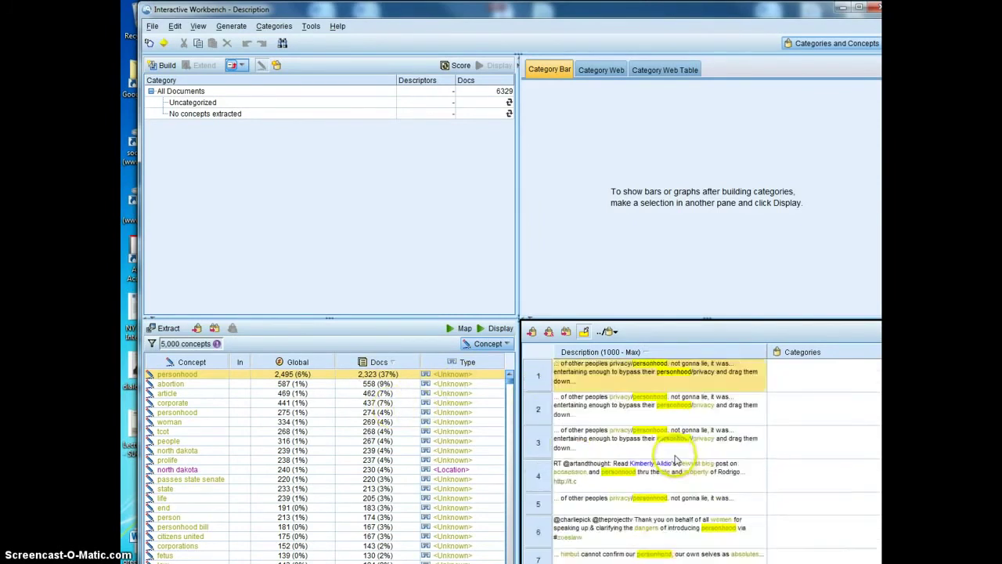
pyautogui.click(643, 421)
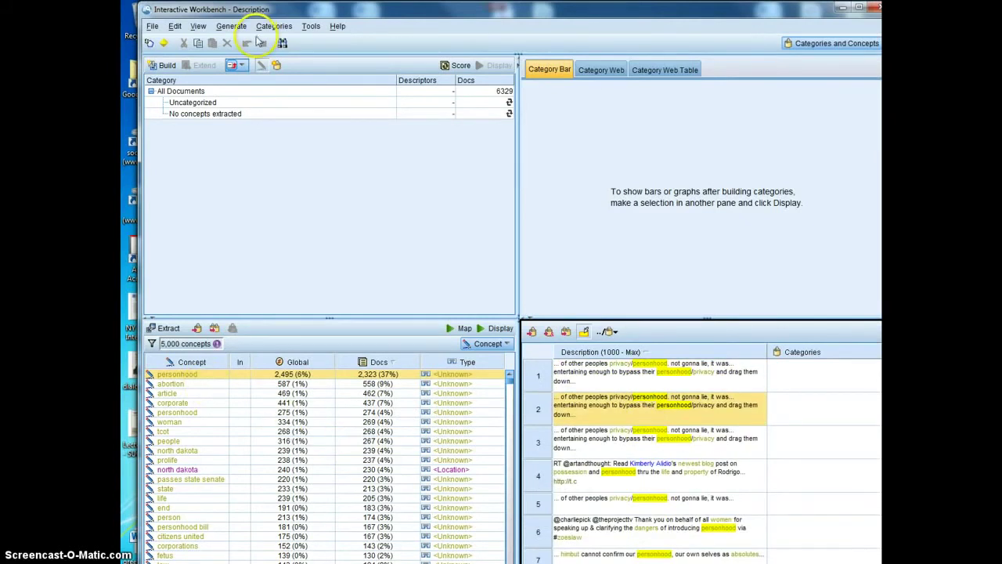
# Build categories from the extracted concepts with the current build settings and look over the category list.
pyautogui.click(163, 66)
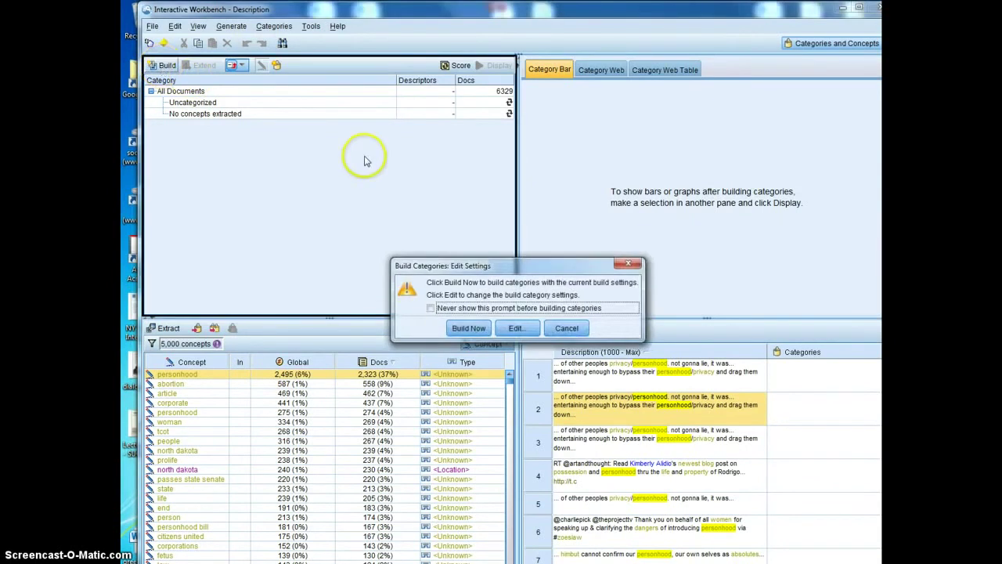
pyautogui.click(468, 327)
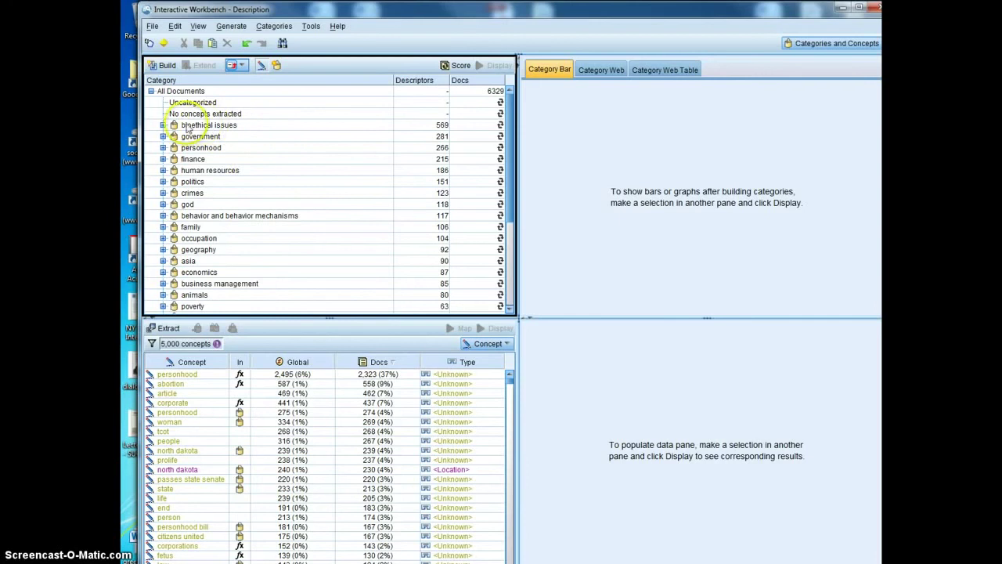
pyautogui.moveTo(509, 97); pyautogui.dragTo(514, 128)
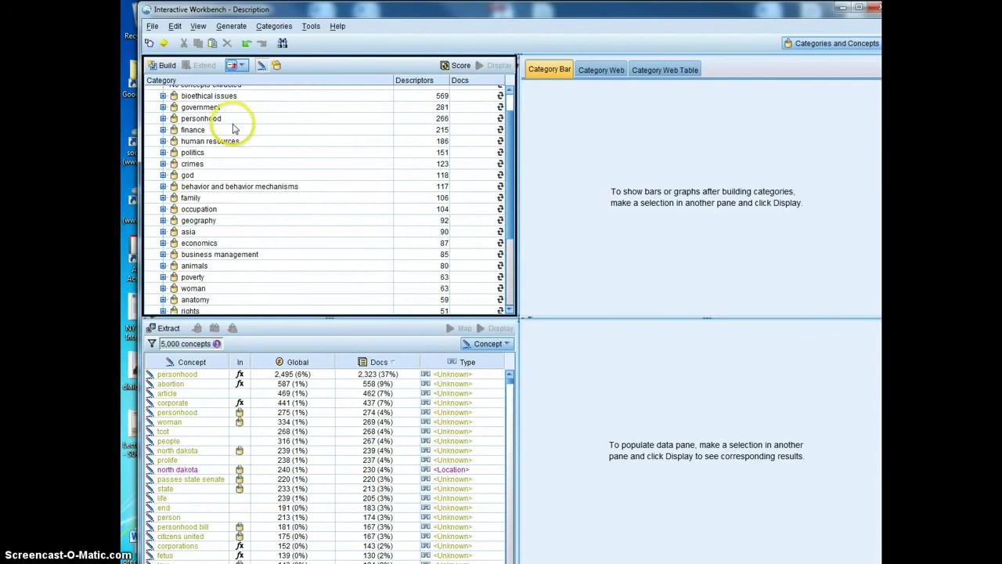
pyautogui.scroll(1, 233, 127)
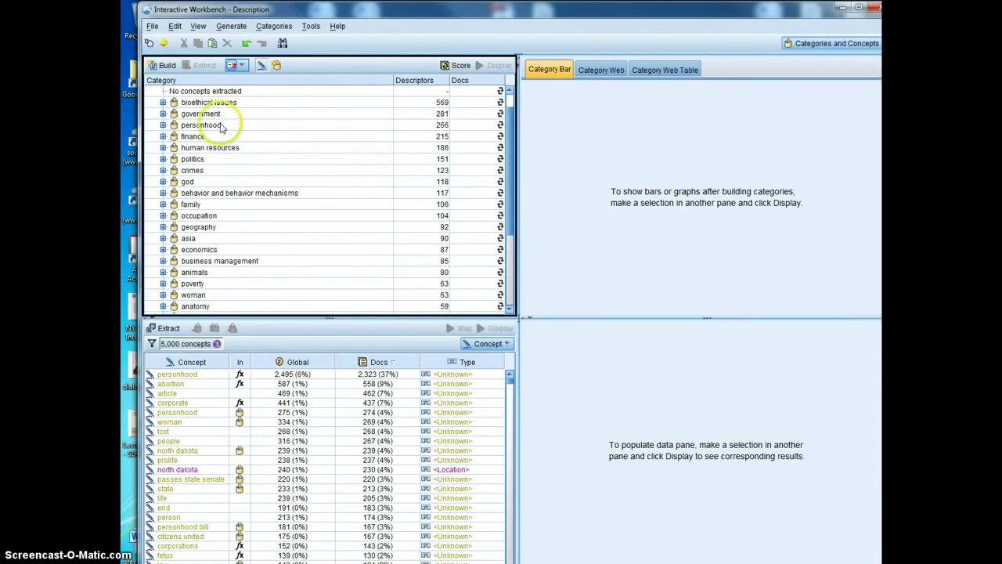
# Examine the descriptors and subcategories of the finance category, including taxes, and review the other top-level categories.
pyautogui.click(163, 125)
pyautogui.click(163, 125)
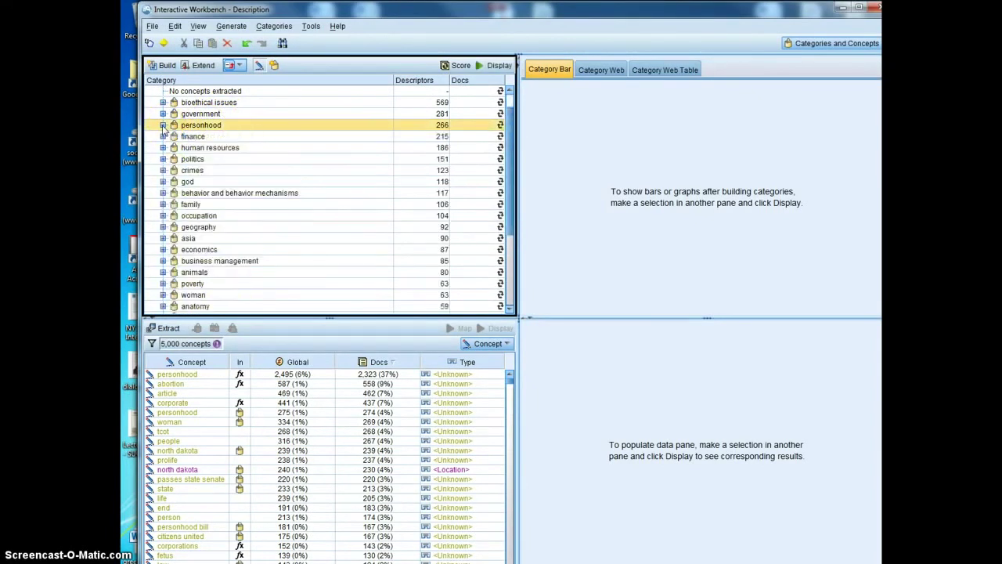
pyautogui.click(163, 136)
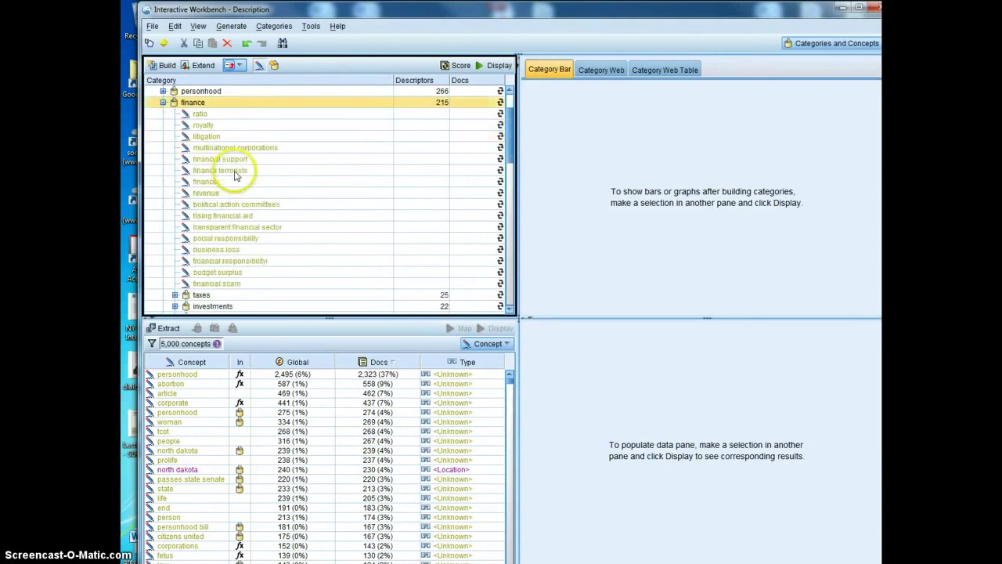
pyautogui.scroll(-1, 242, 249)
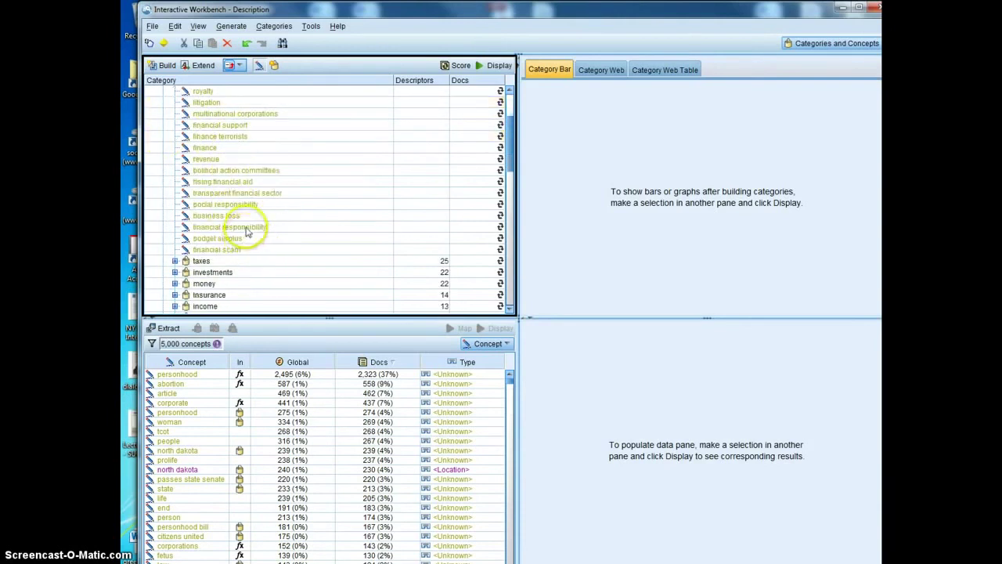
pyautogui.scroll(-1, 245, 234)
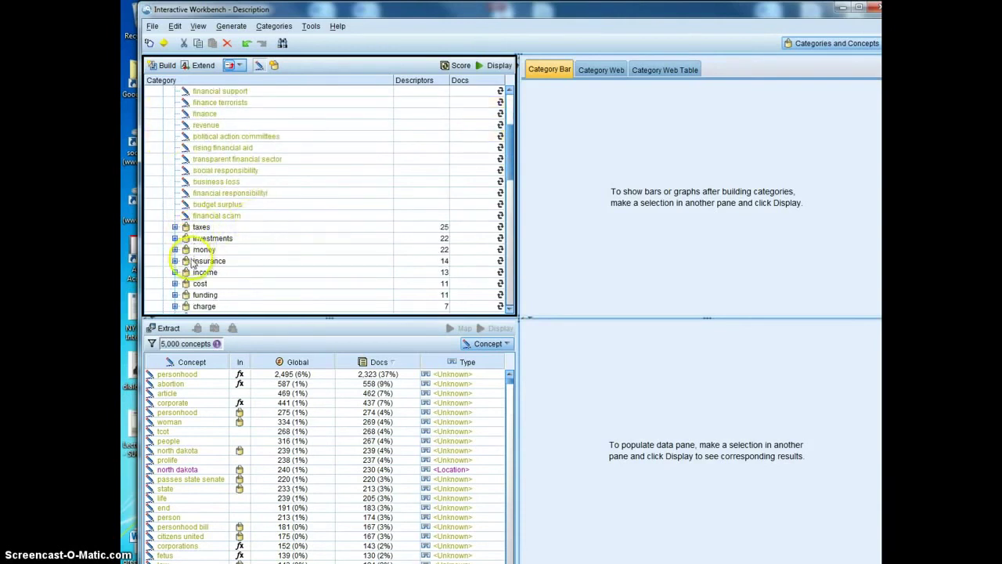
pyautogui.click(175, 227)
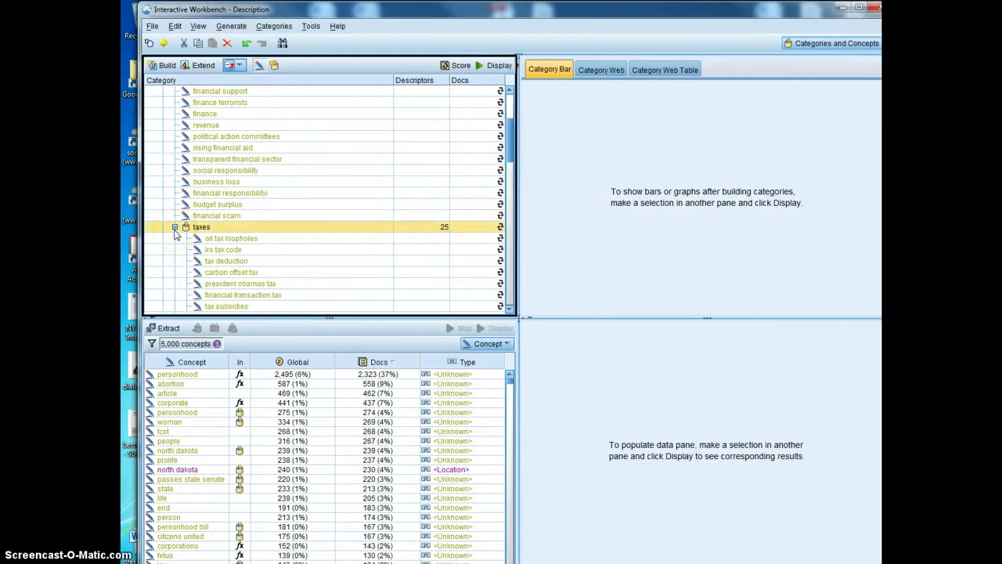
pyautogui.click(174, 227)
pyautogui.scroll(-4, 192, 241)
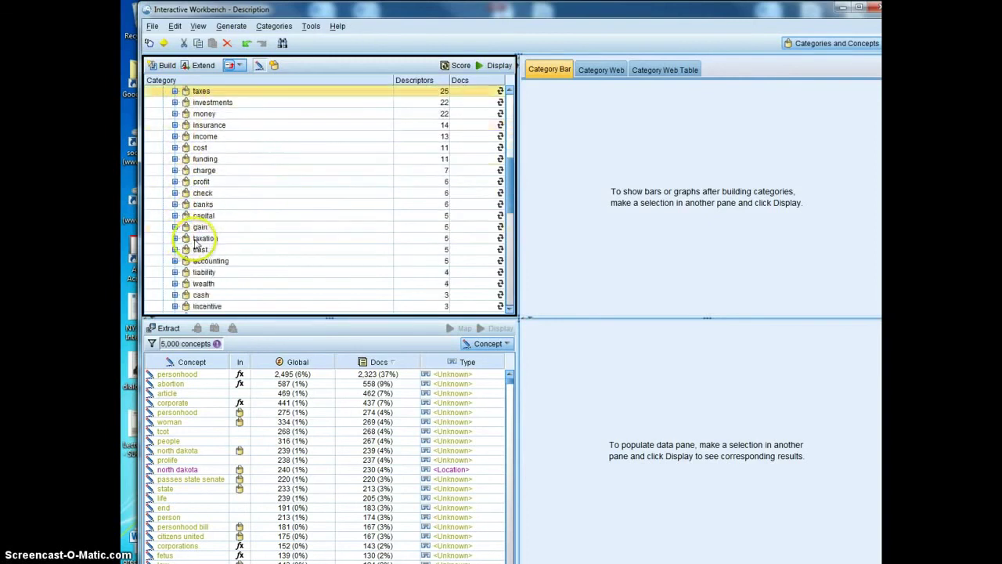
pyautogui.scroll(8, 196, 245)
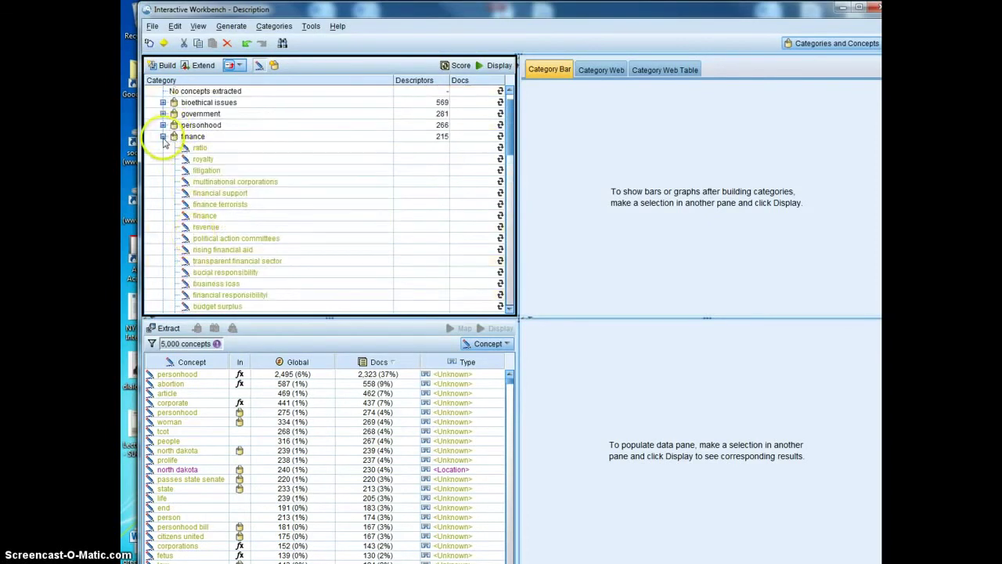
pyautogui.click(163, 138)
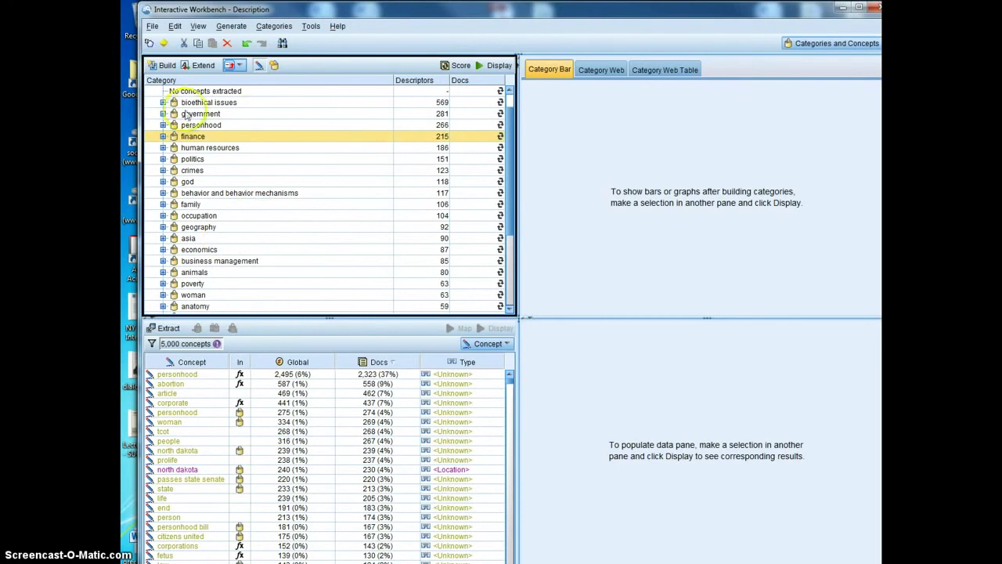
pyautogui.scroll(-1, 235, 253)
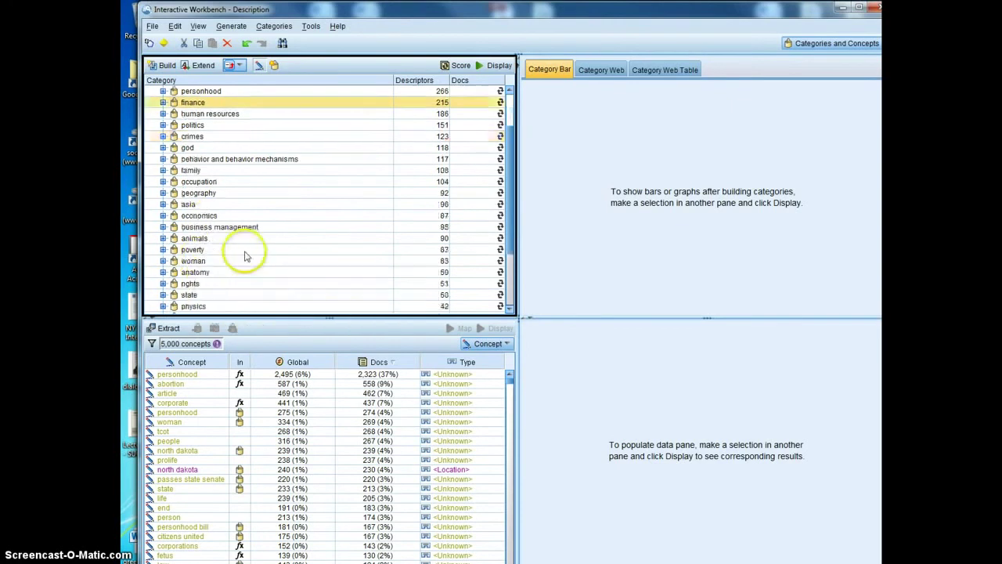
pyautogui.scroll(1, 231, 227)
pyautogui.scroll(1, 220, 204)
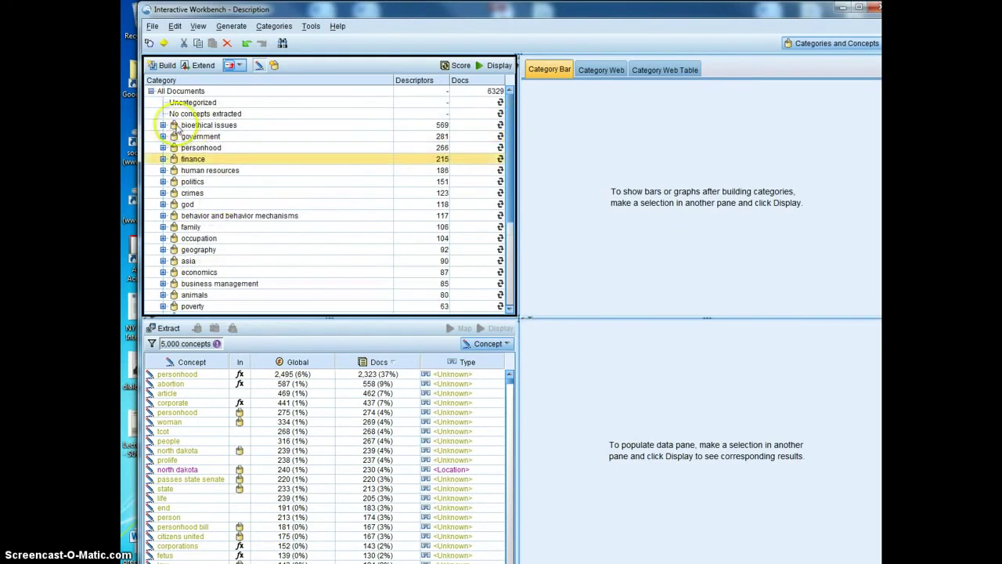
# Move the abortion subcategory out of bioethical issues to the top level and find it in the category tree.
pyautogui.click(163, 125)
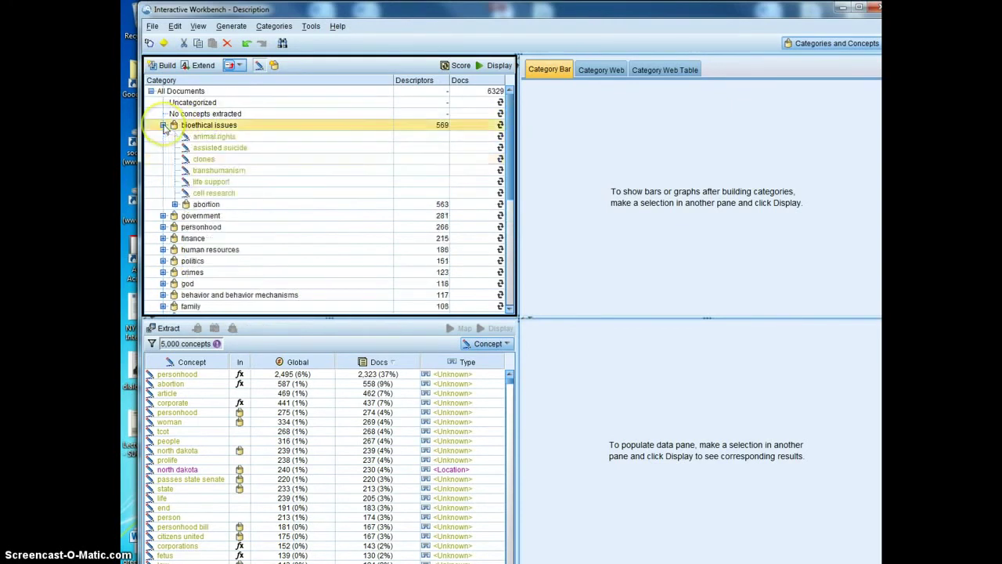
pyautogui.click(209, 204)
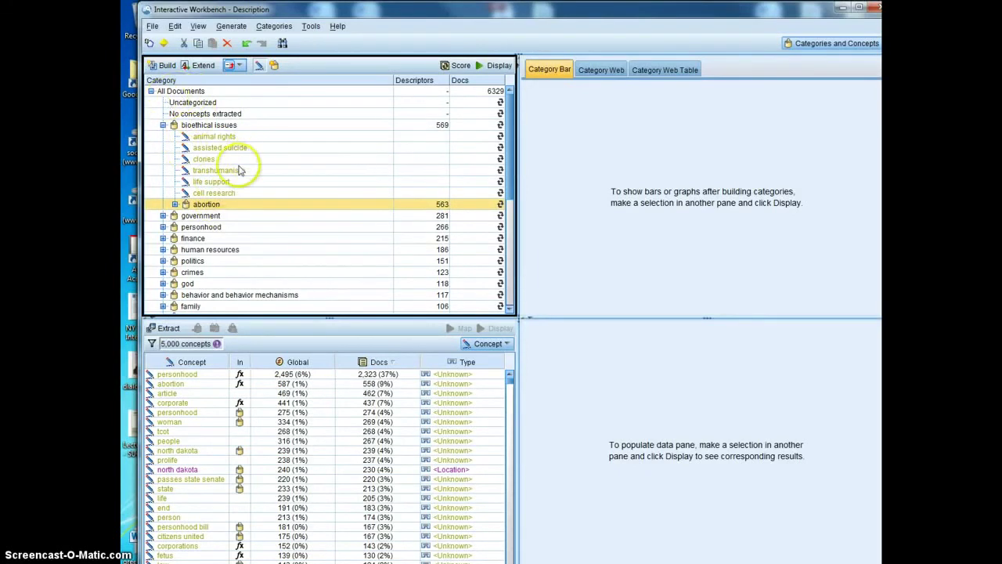
pyautogui.rightClick(239, 209)
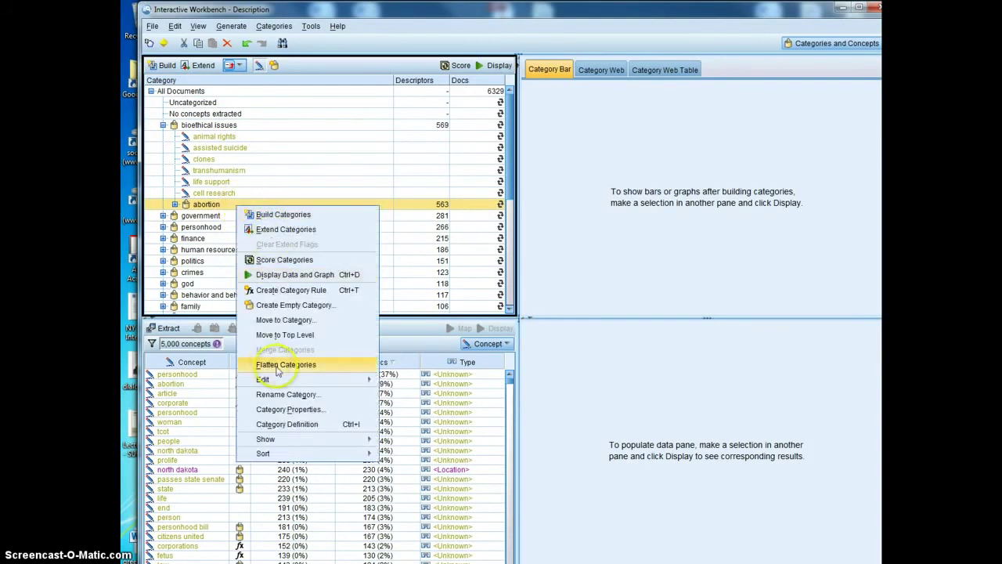
pyautogui.click(284, 335)
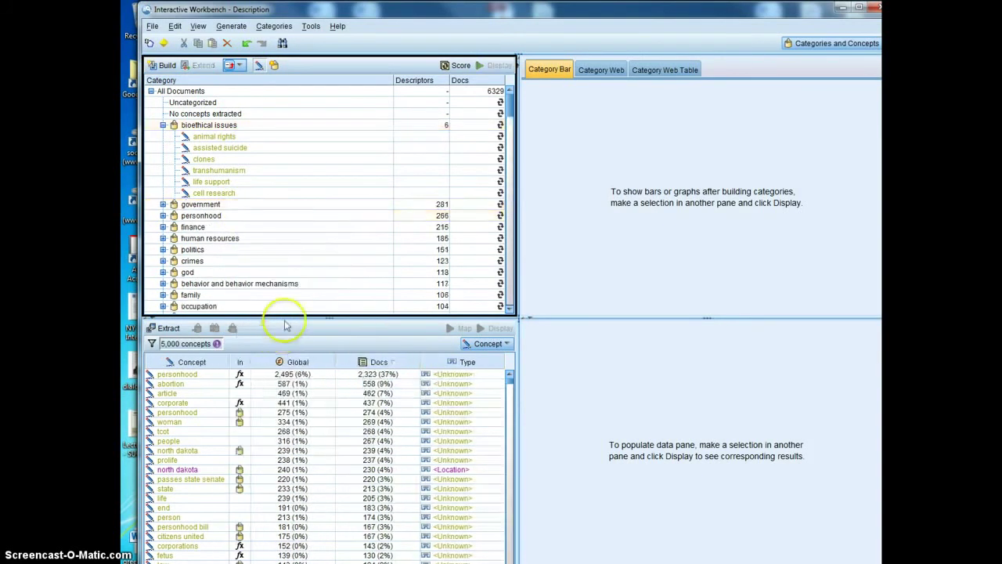
pyautogui.scroll(-12, 246, 235)
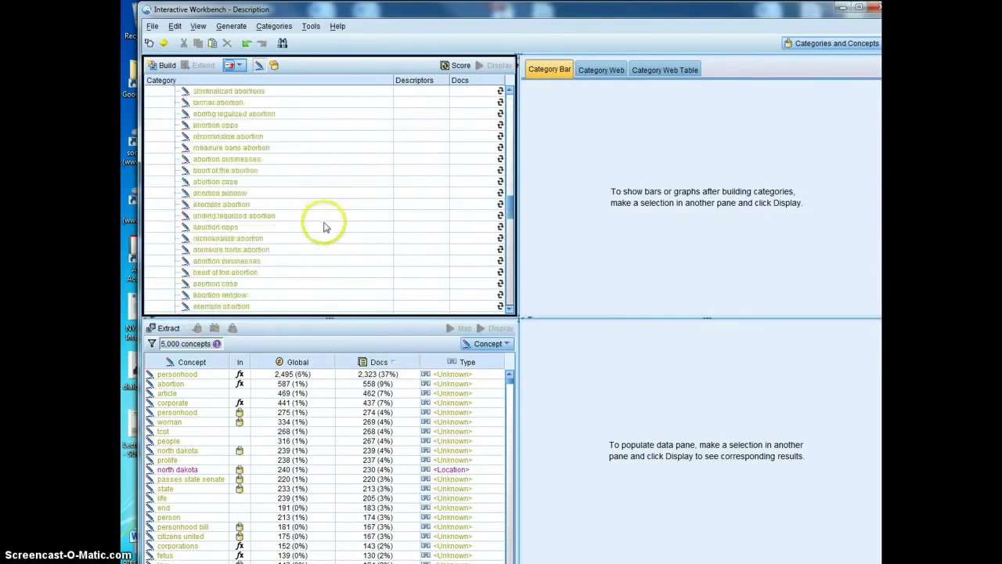
# Examine the descriptors and subcategories of the abortion category, including anti abortion, personhood abortion and abortion debate.
pyautogui.scroll(-15, 314, 219)
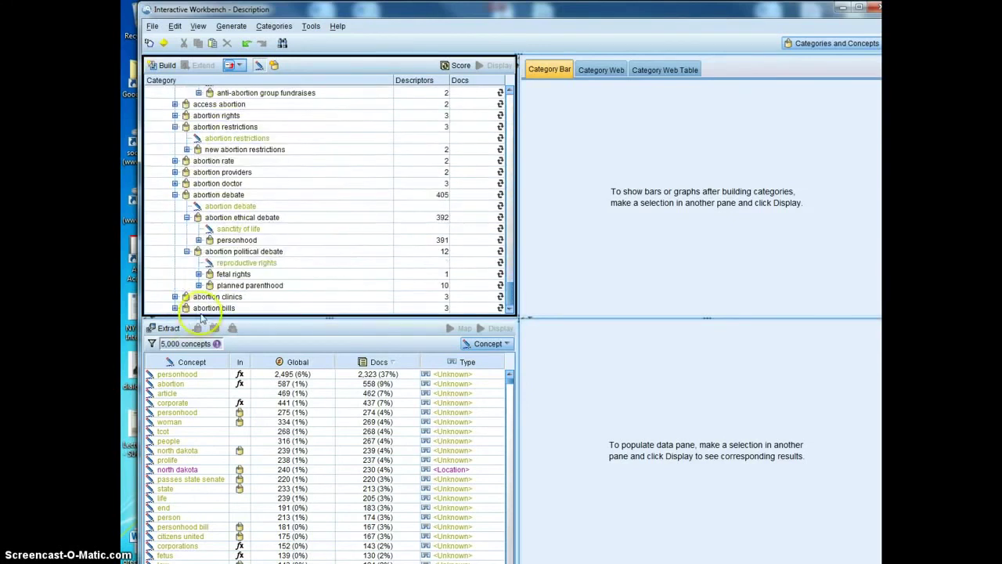
pyautogui.scroll(2, 196, 310)
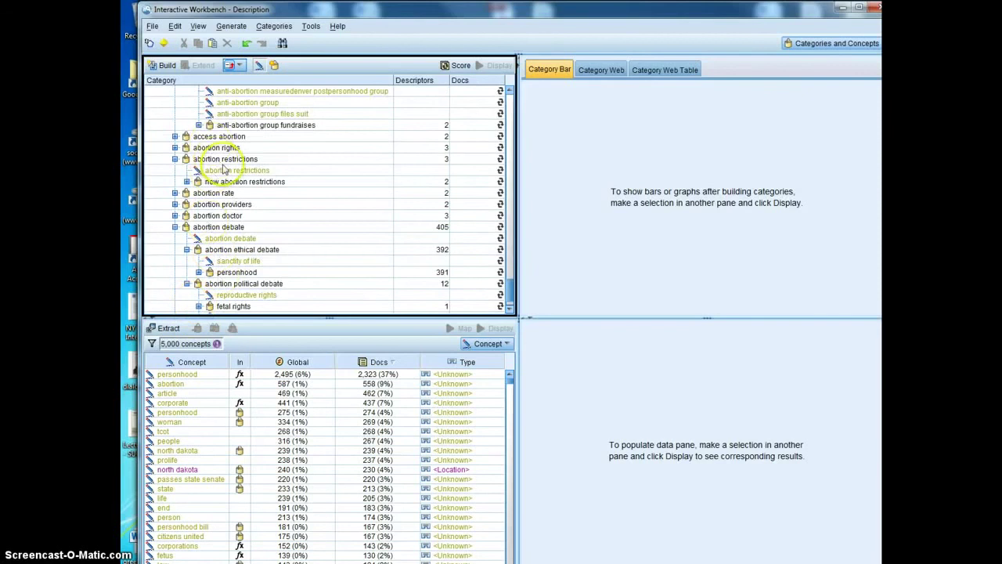
pyautogui.scroll(8, 233, 194)
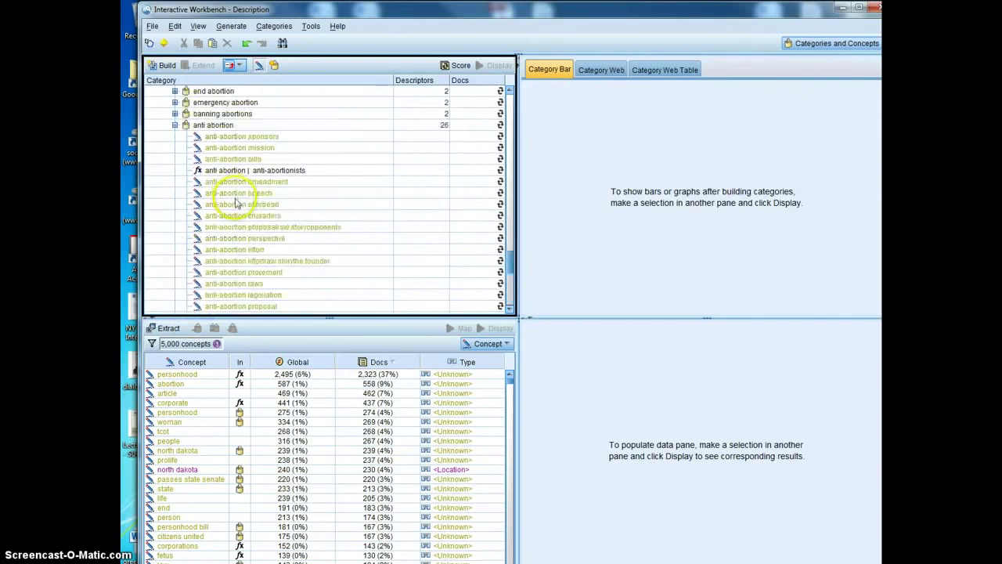
pyautogui.scroll(10, 191, 180)
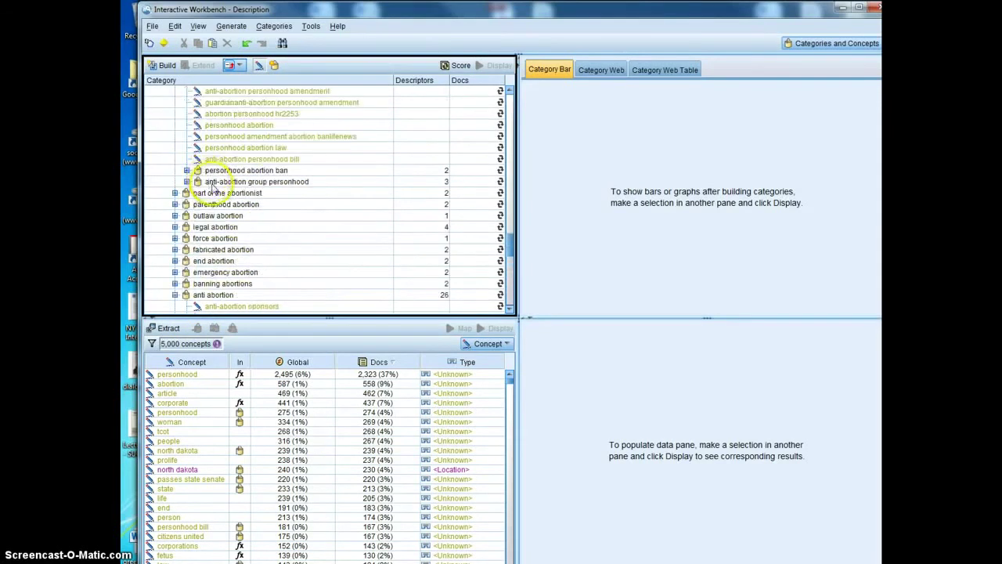
pyautogui.scroll(10, 207, 202)
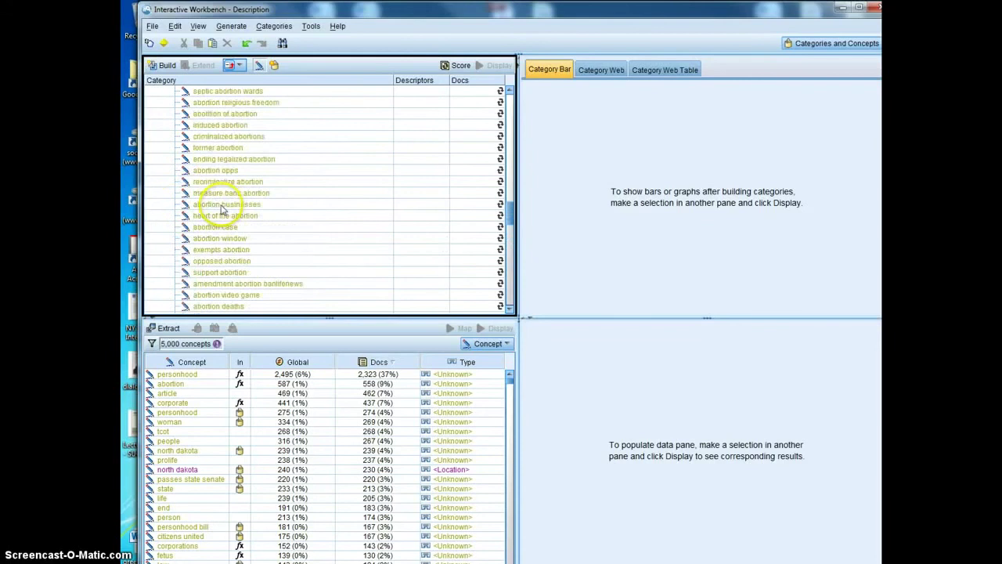
pyautogui.scroll(5, 220, 210)
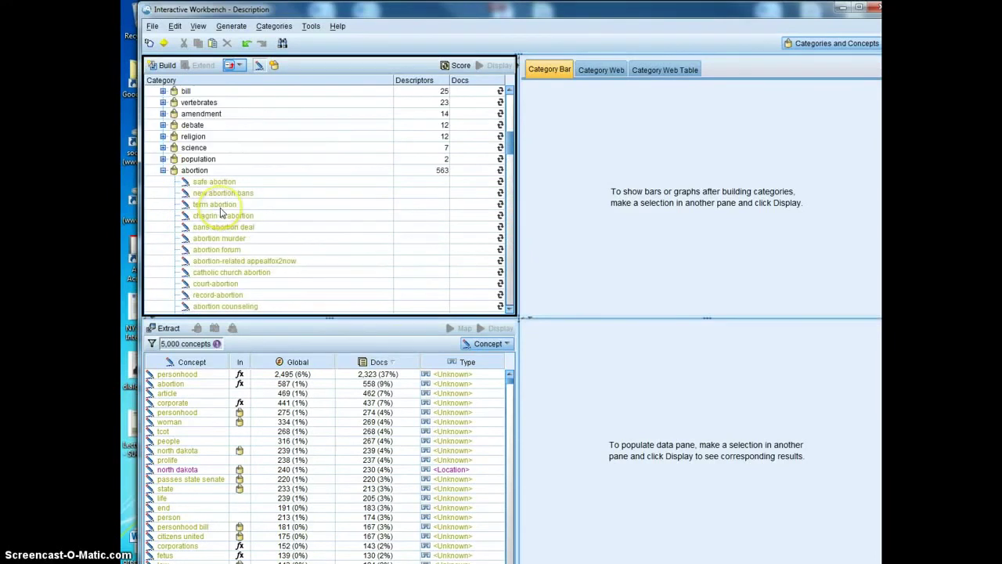
pyautogui.scroll(-2, 220, 210)
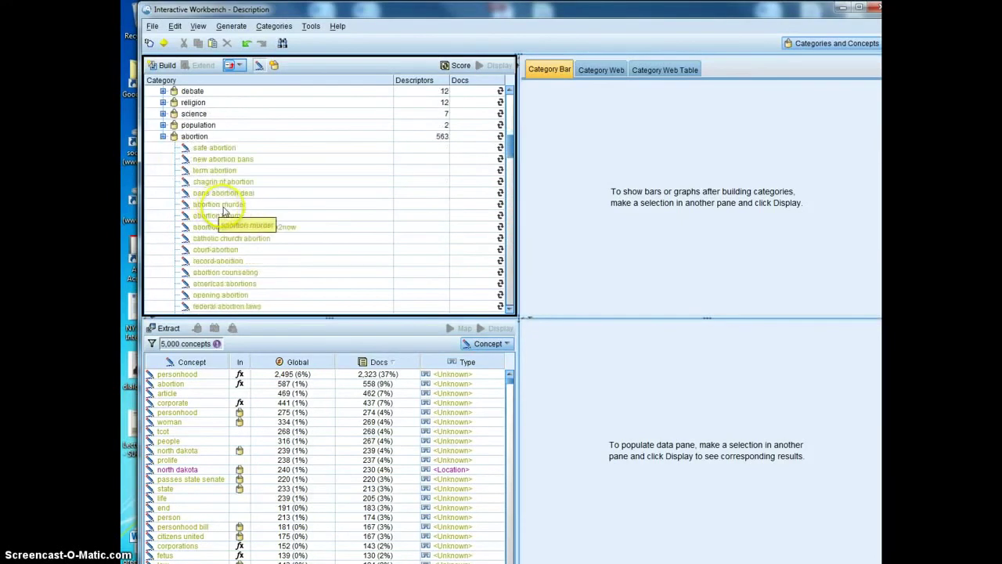
pyautogui.scroll(-5, 349, 225)
pyautogui.scroll(7, 348, 219)
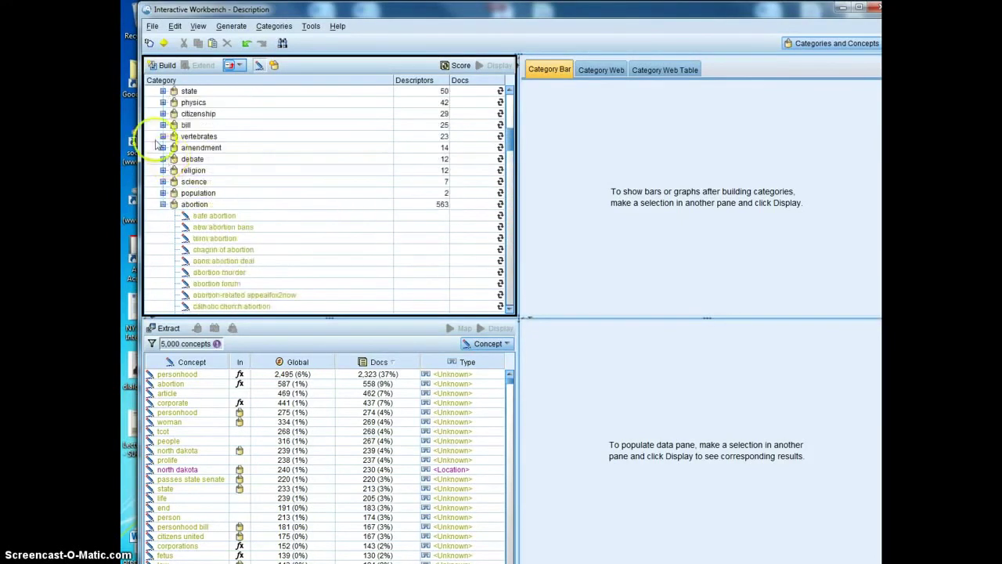
# Score the categories to get their document counts, collapsing the abortion category beforehand and expanding it again once scored.
pyautogui.click(163, 206)
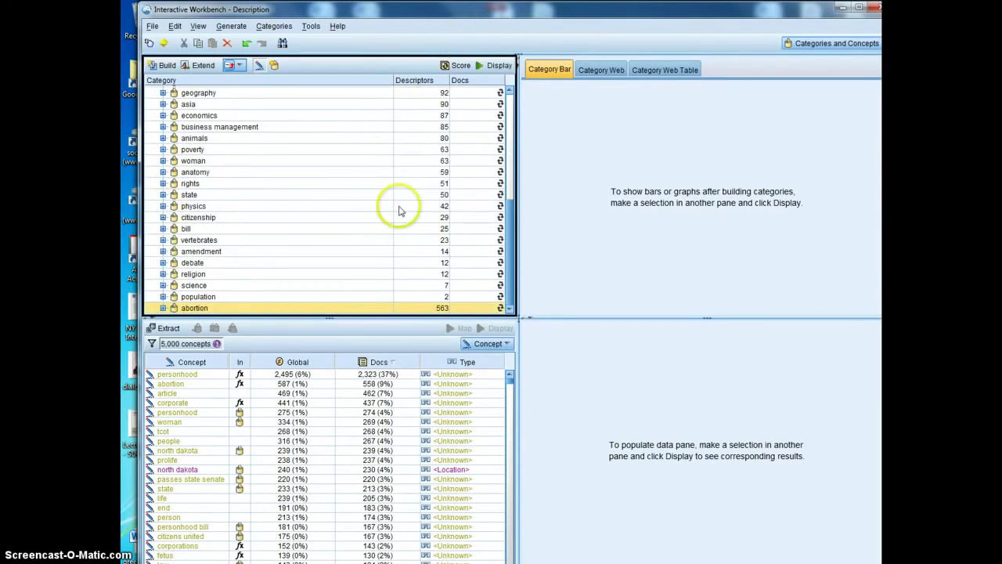
pyautogui.click(458, 67)
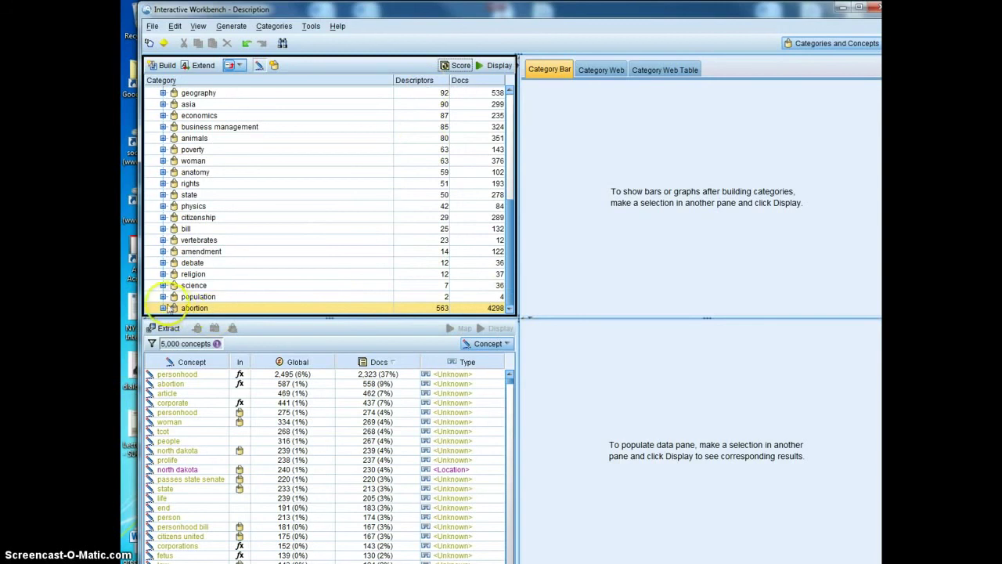
pyautogui.click(163, 307)
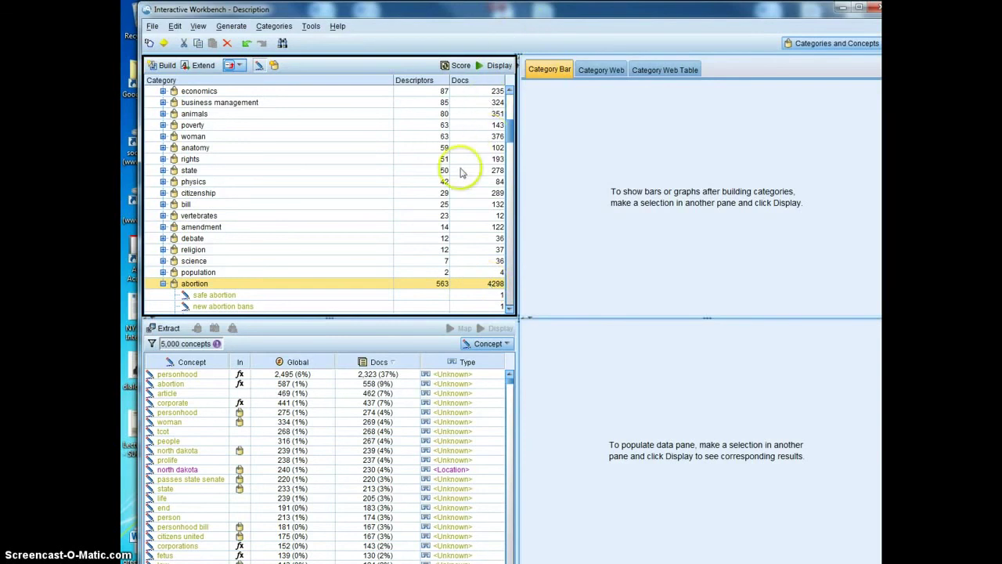
# Review the document counts of the abortion category's direct descriptors and select the abortion | abortioni | abortionists rule.
pyautogui.scroll(-3, 455, 278)
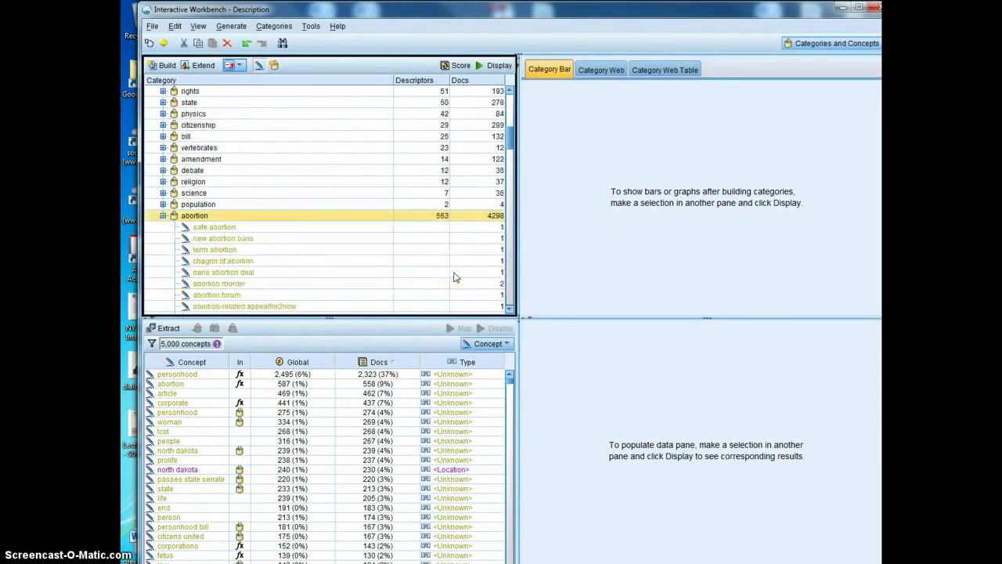
pyautogui.scroll(-5, 220, 252)
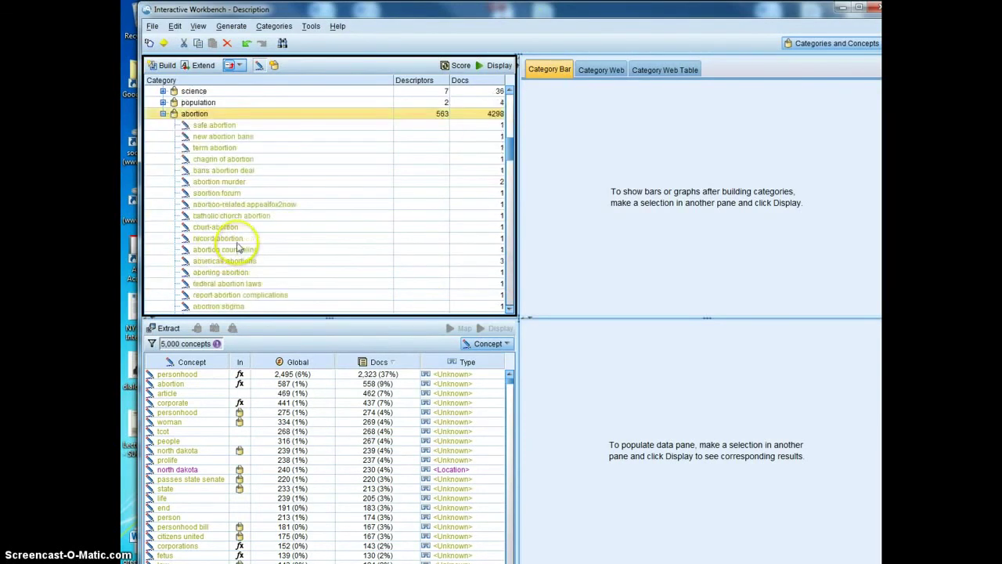
pyautogui.scroll(5, 237, 248)
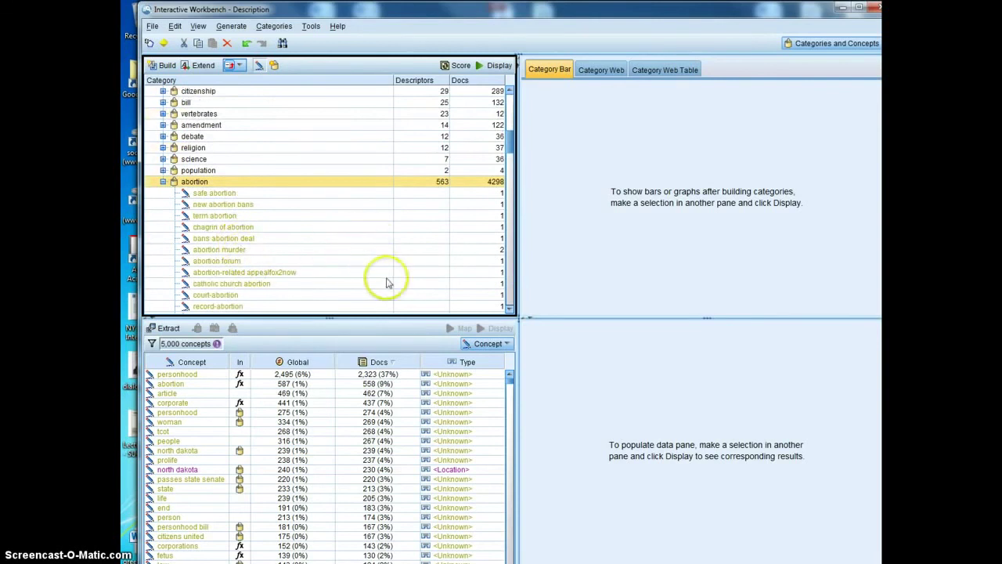
pyautogui.scroll(-5, 384, 282)
pyautogui.scroll(-4, 483, 217)
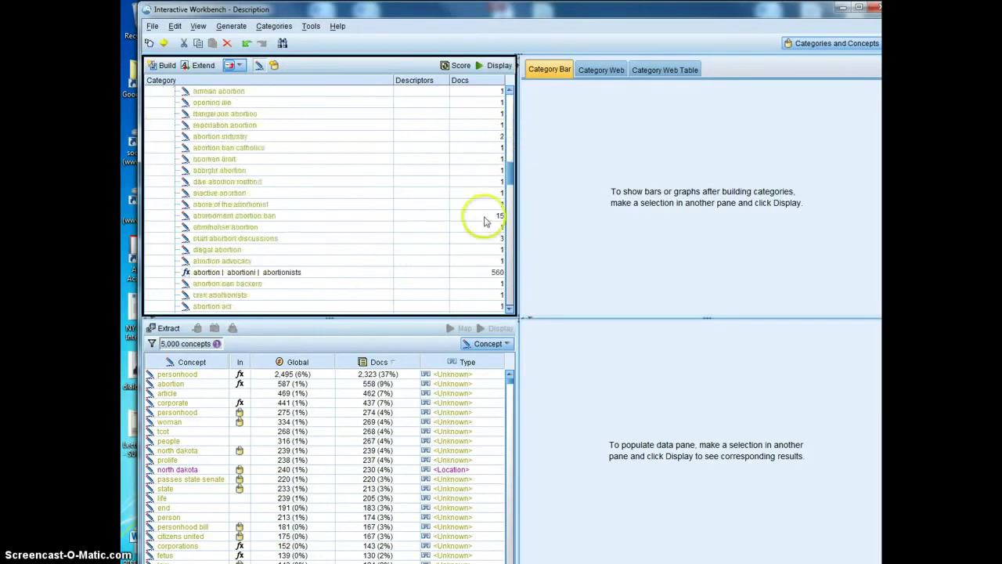
pyautogui.click(492, 206)
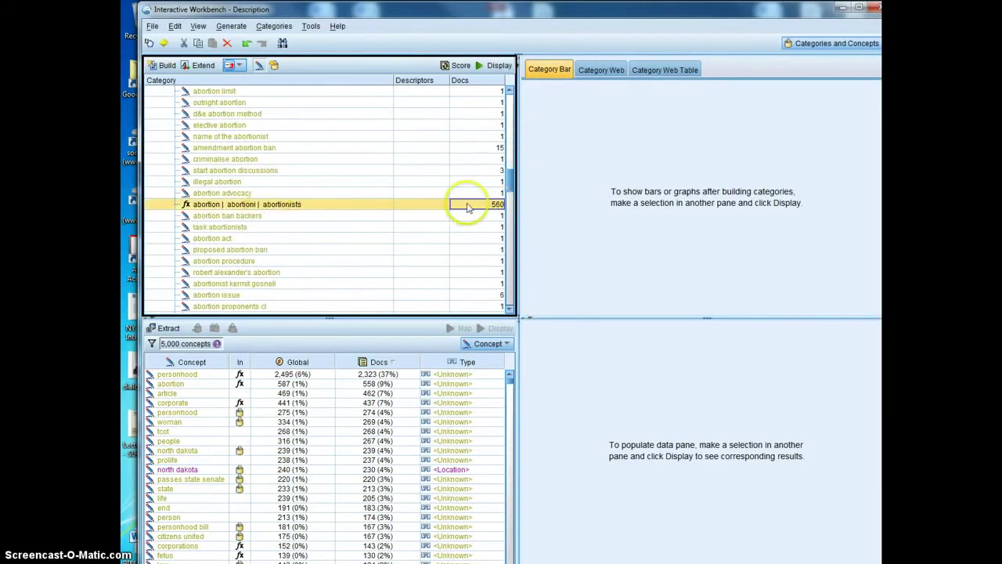
# Review the document counts of the abortion subcategories, such as personhood abortion, end abortion and anti abortion.
pyautogui.scroll(-4, 484, 243)
pyautogui.scroll(-5, 489, 252)
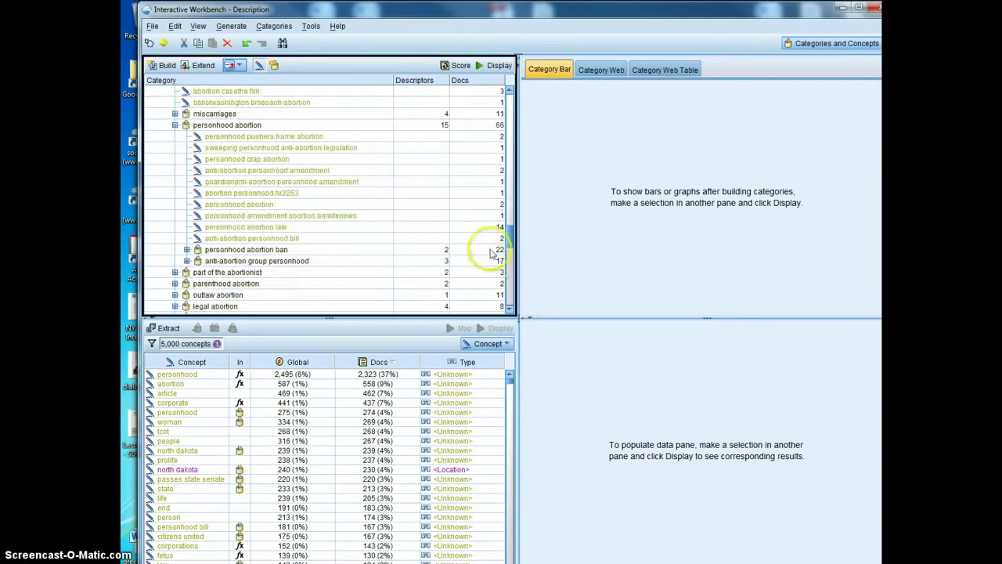
pyautogui.scroll(-4, 490, 266)
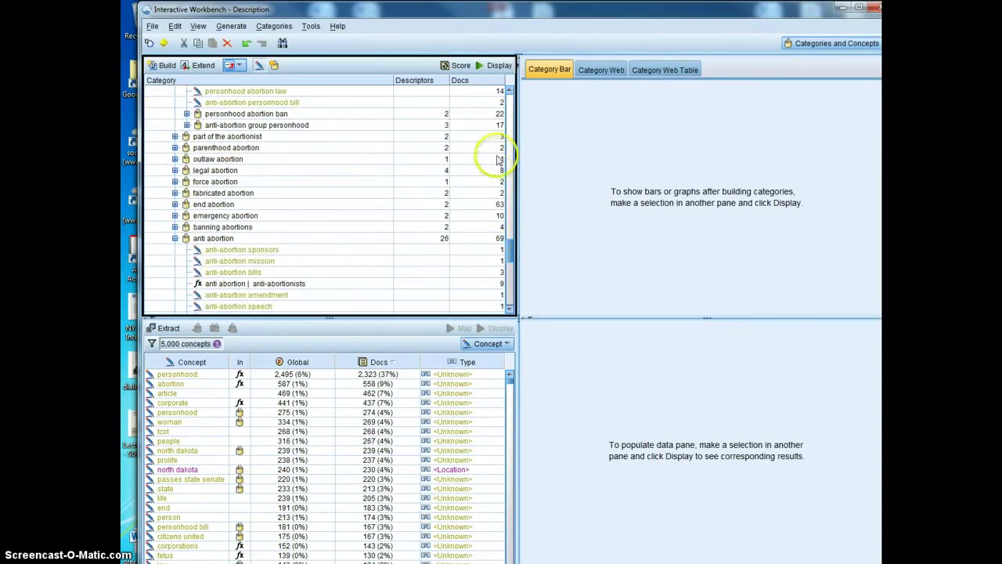
pyautogui.scroll(-6, 492, 250)
pyautogui.scroll(10, 490, 232)
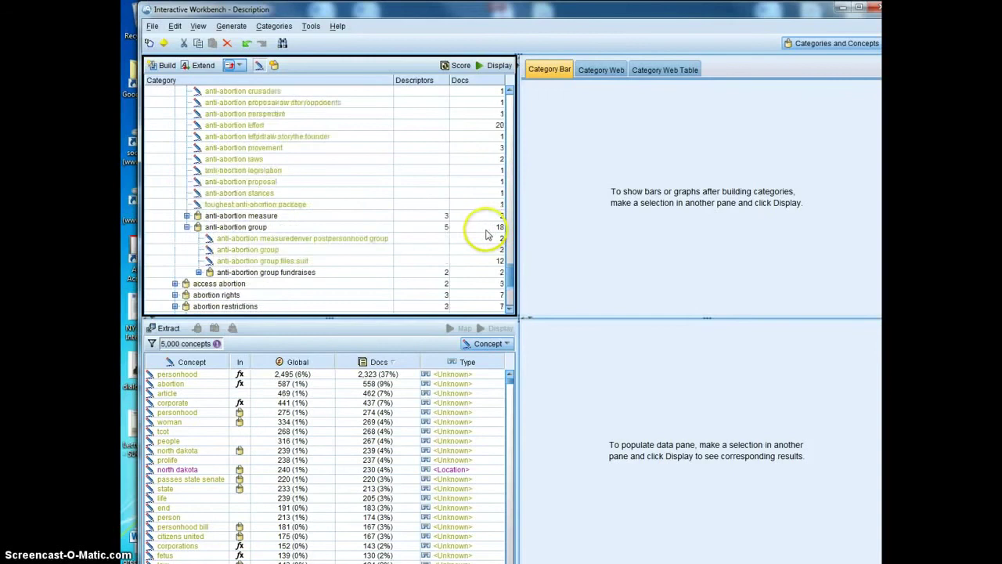
pyautogui.scroll(3, 489, 233)
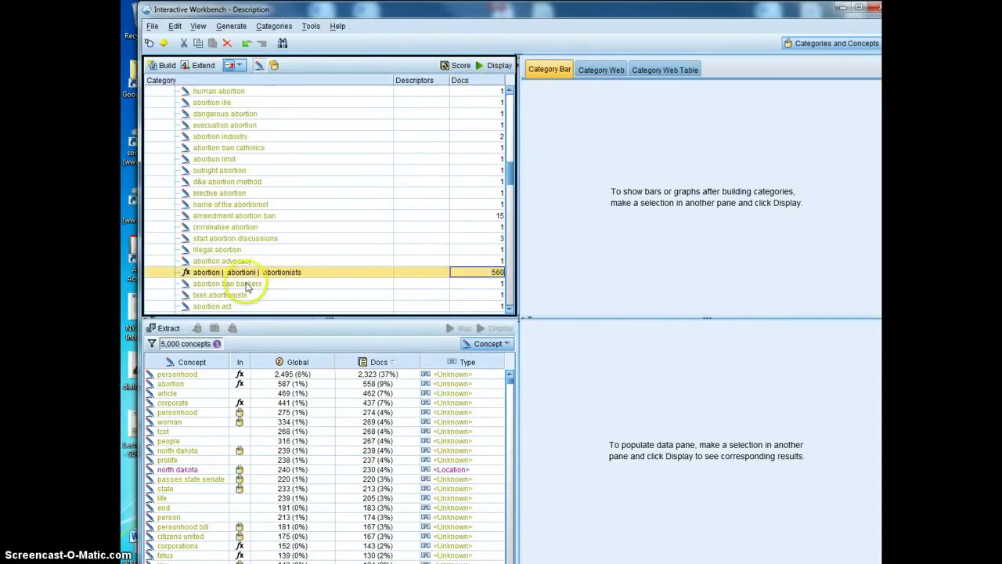
# Display the results for the safe abortion descriptor and expand vertebrates and its fetus subcategory in the category bar chart.
pyautogui.scroll(8, 266, 282)
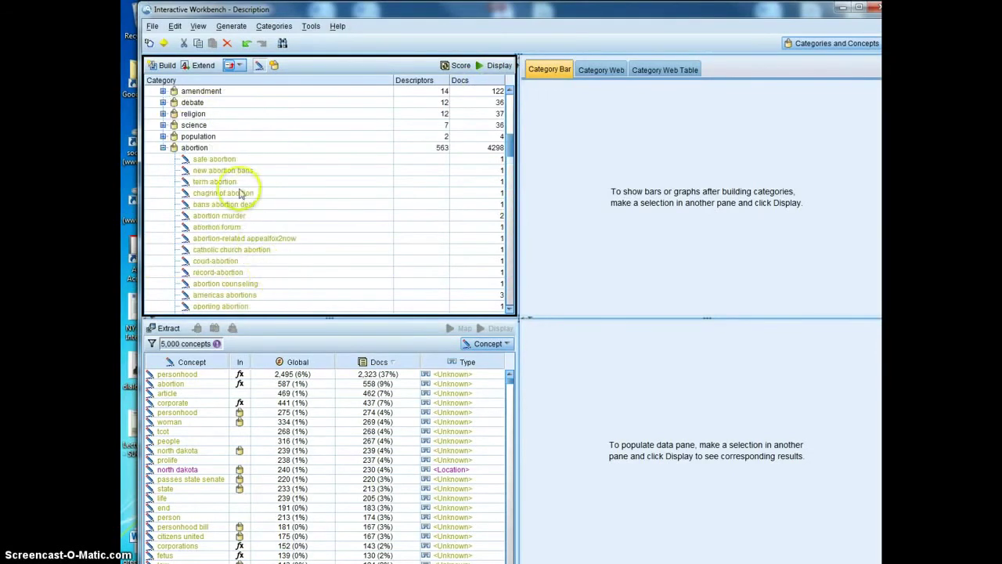
pyautogui.click(239, 161)
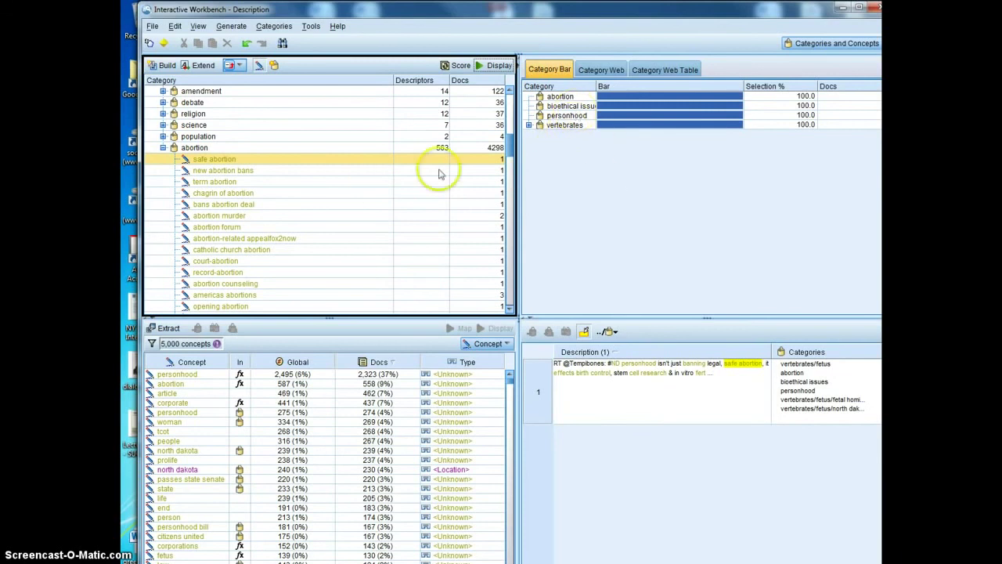
pyautogui.click(528, 125)
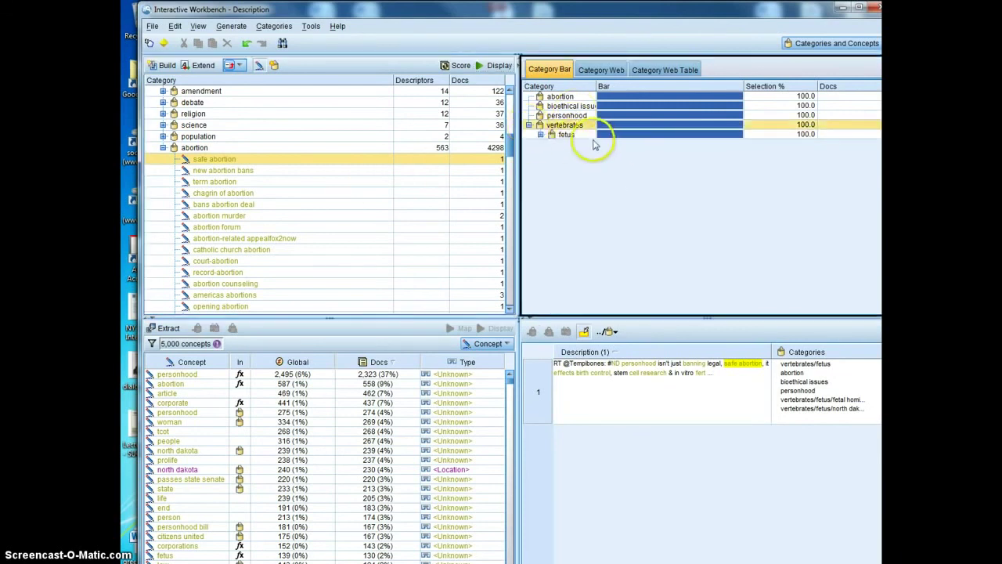
pyautogui.click(540, 135)
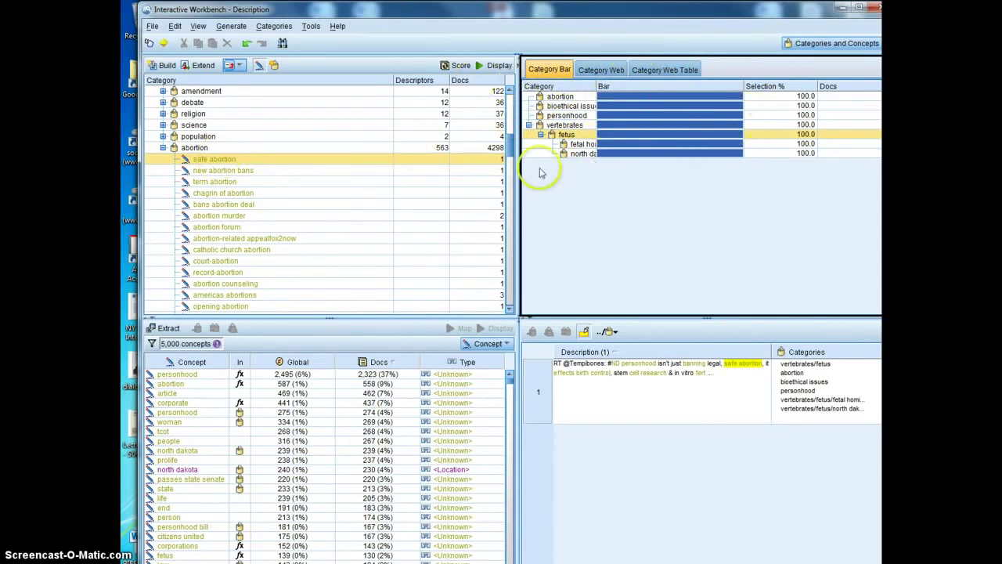
# Display the records for the abortion | abortioni | abortionists rule, choosing not to skip the visualization content.
pyautogui.scroll(-10, 497, 181)
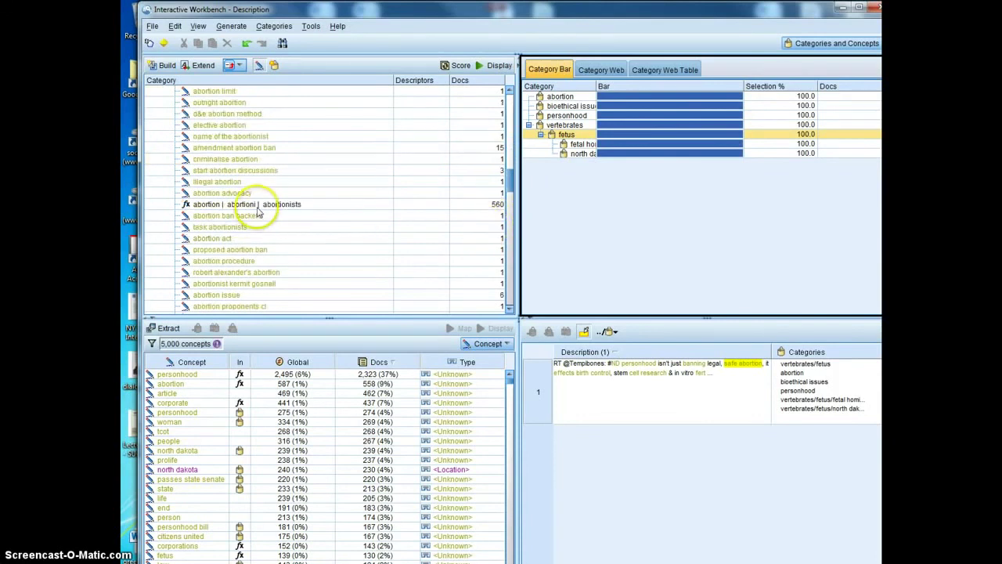
pyautogui.click(255, 205)
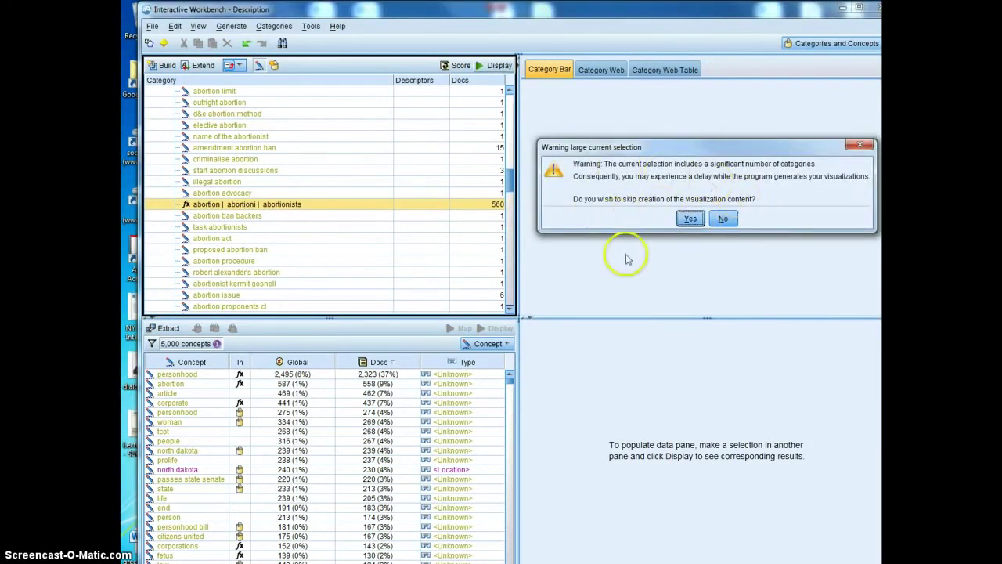
pyautogui.click(724, 220)
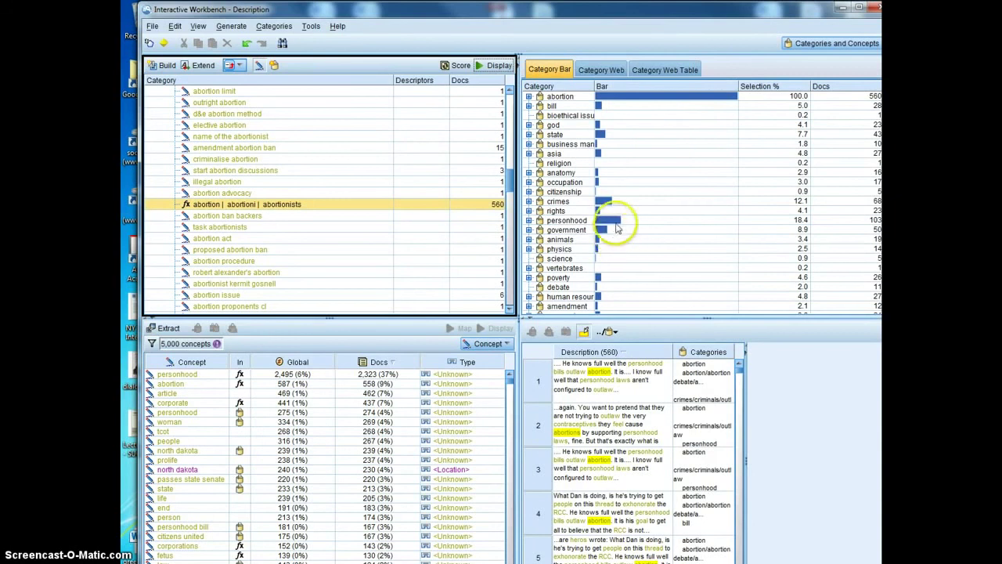
# Compare the selection percentages of categories overlapping with the abortion rule in the bar chart, focusing on personhood.
pyautogui.scroll(-3, 618, 219)
pyautogui.scroll(3, 624, 305)
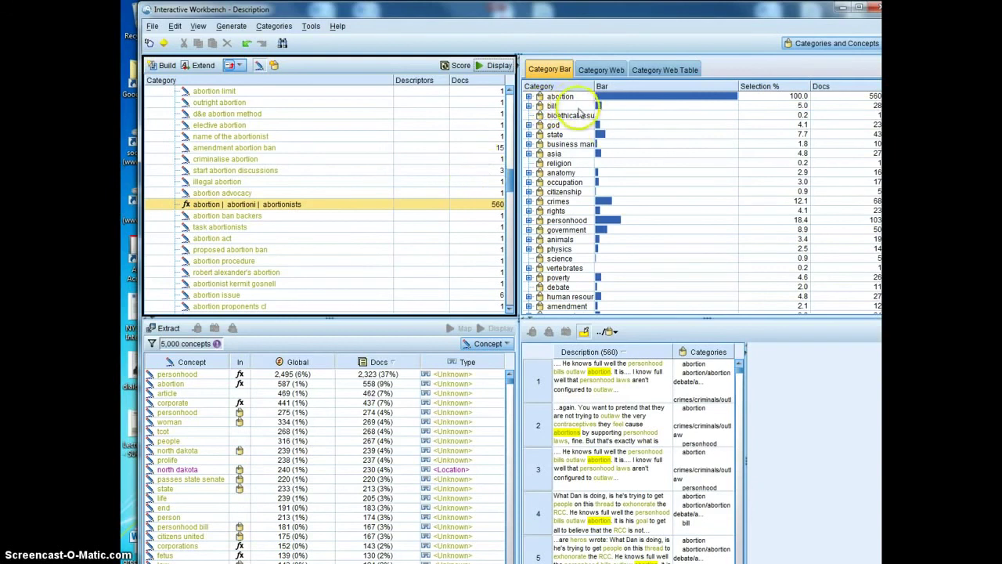
pyautogui.click(581, 222)
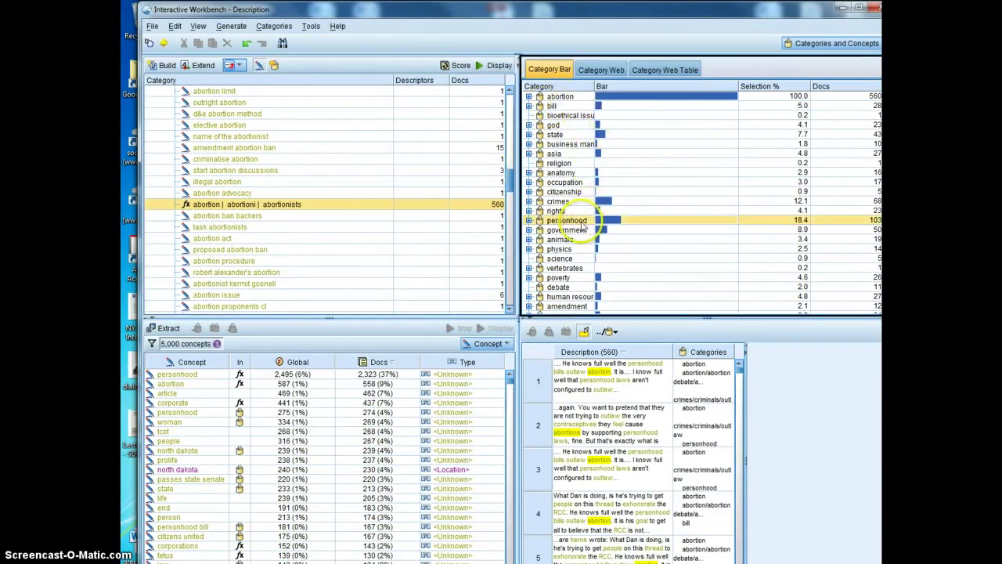
pyautogui.scroll(-1, 760, 193)
pyautogui.scroll(1, 767, 194)
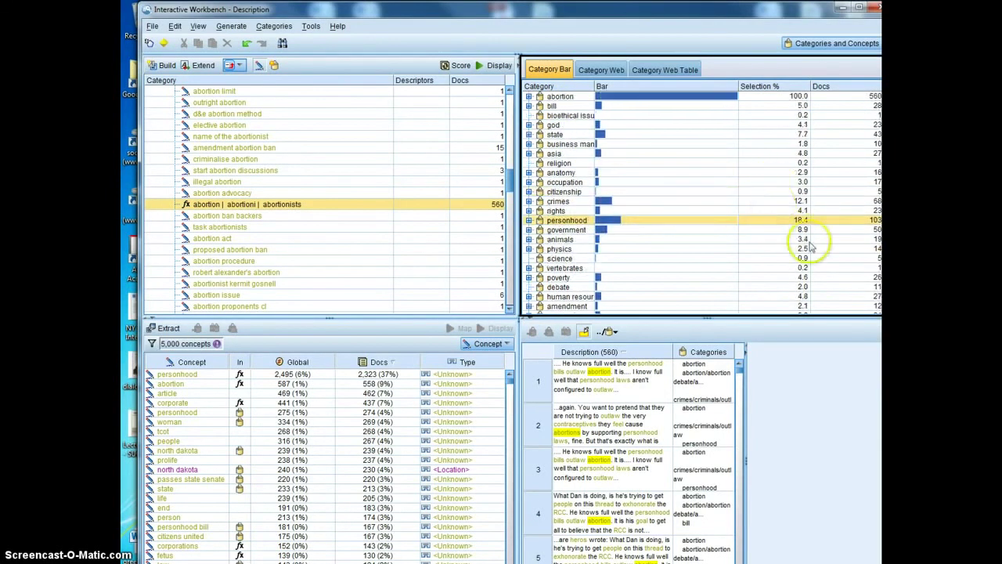
pyautogui.scroll(-3, 810, 235)
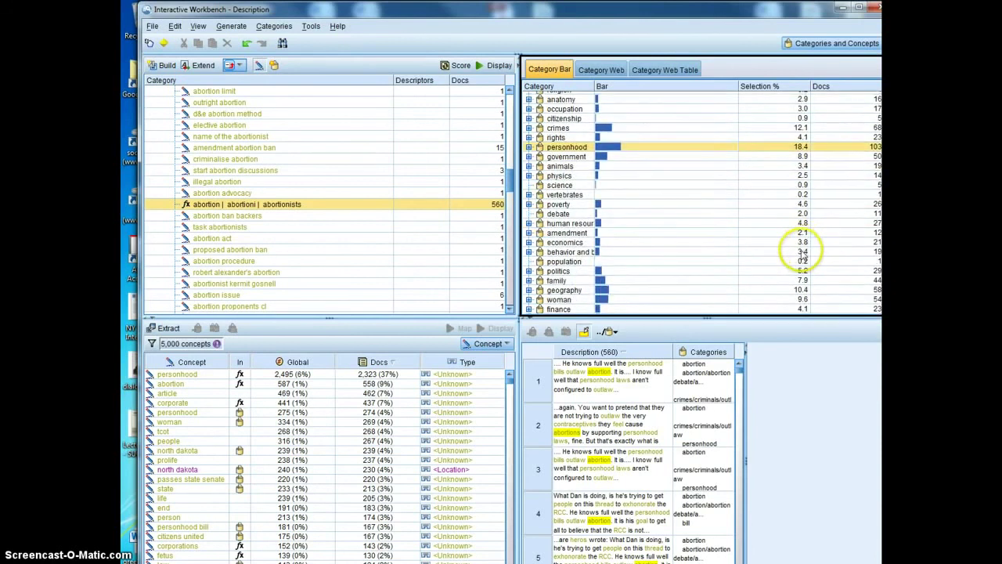
# Expand geography and its america subcategory in the category bar chart to examine which places overlap with the abortion rule.
pyautogui.click(802, 290)
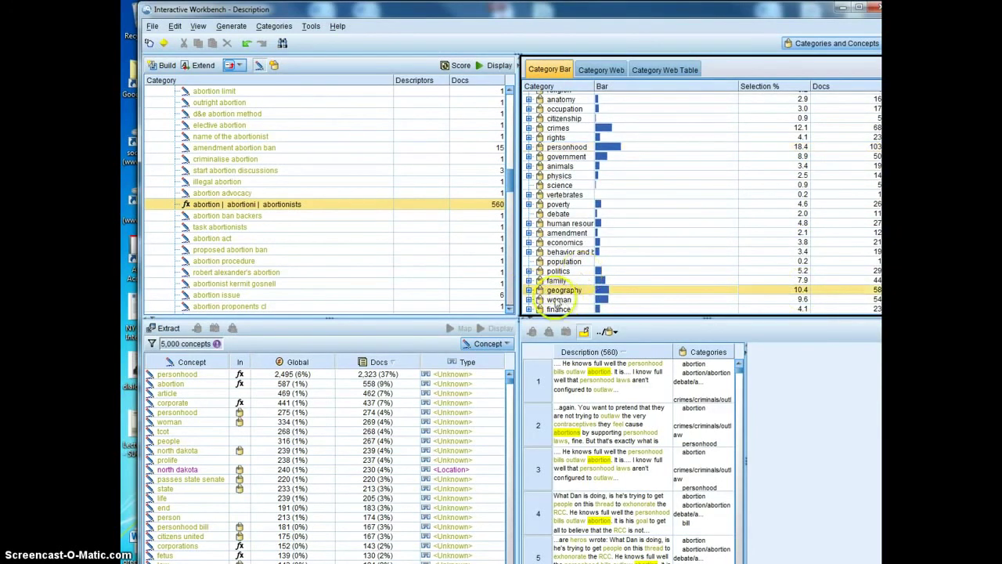
pyautogui.scroll(-1, 570, 278)
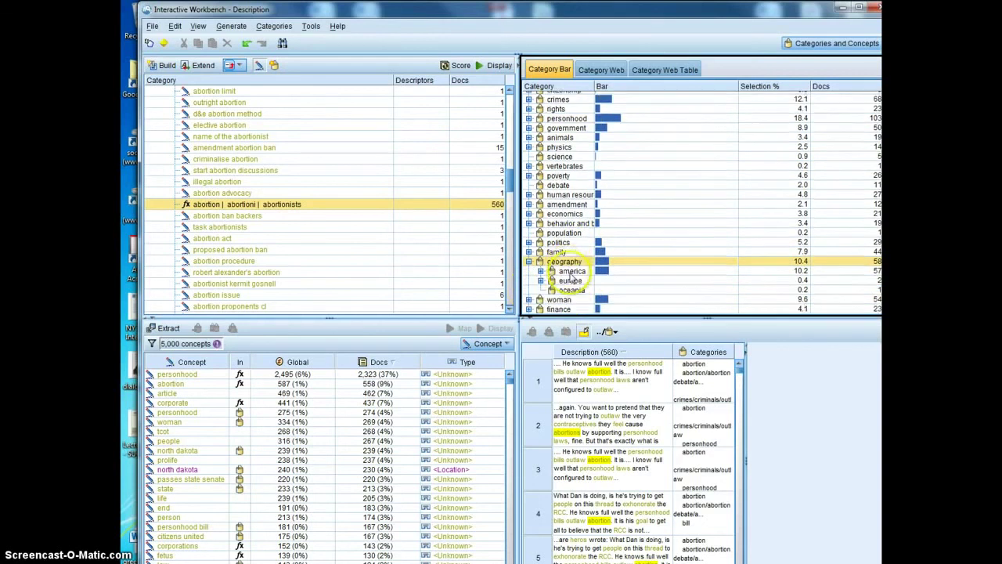
pyautogui.click(724, 270)
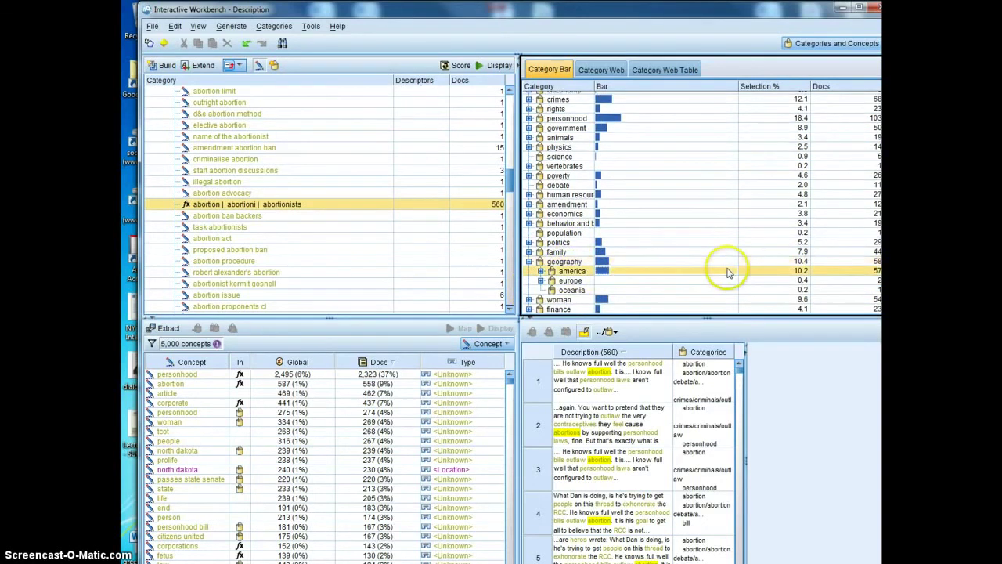
pyautogui.click(540, 270)
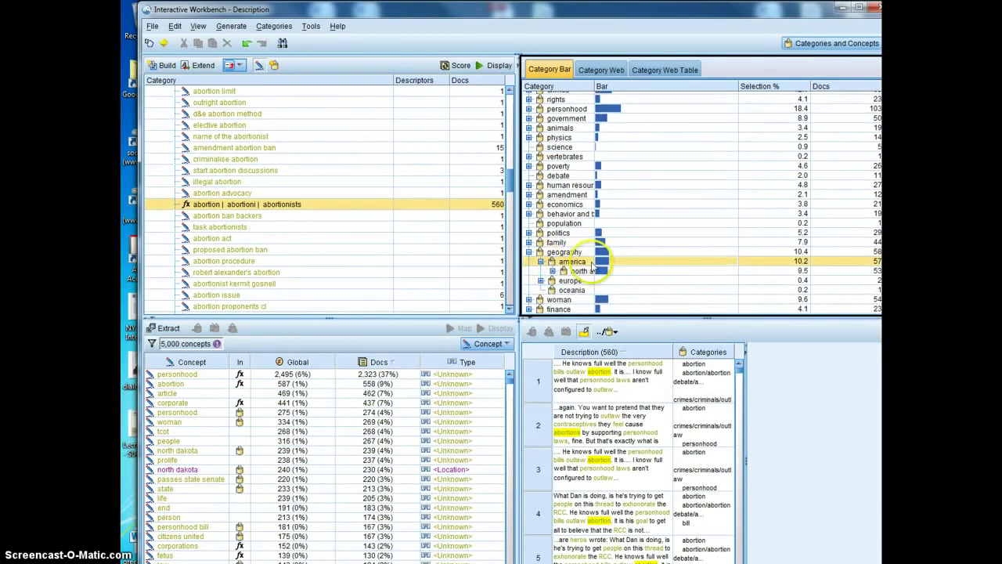
# Expand north america and its u.s. subcategory in the category bar chart, and widen the Category column to show the full names.
pyautogui.click(601, 272)
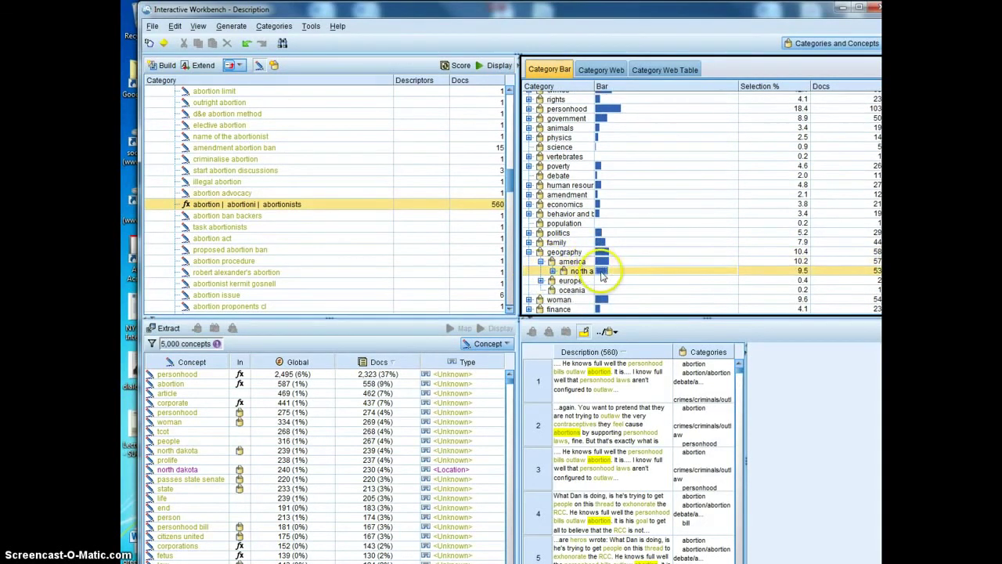
pyautogui.click(551, 271)
pyautogui.scroll(-1, 591, 266)
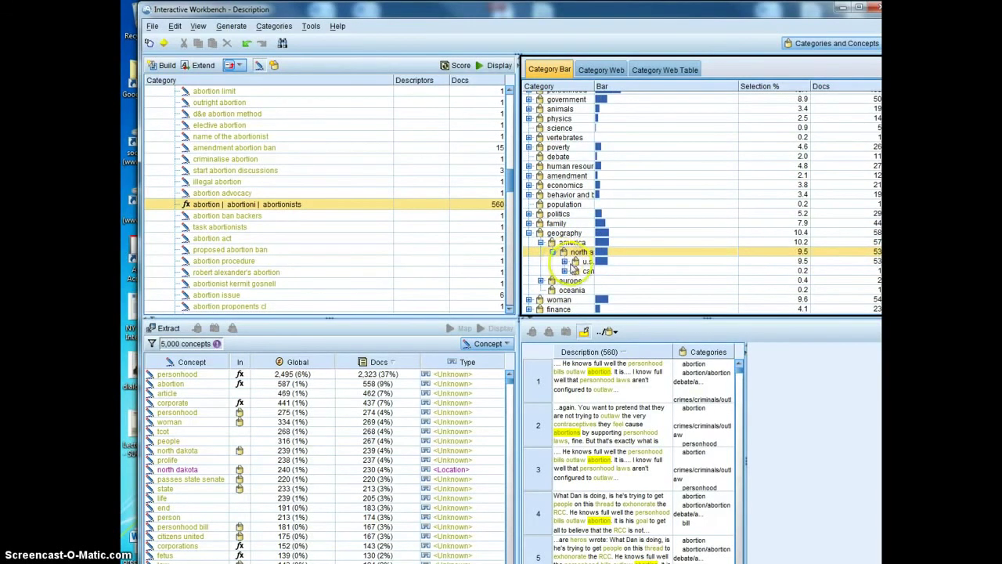
pyautogui.doubleClick(567, 263)
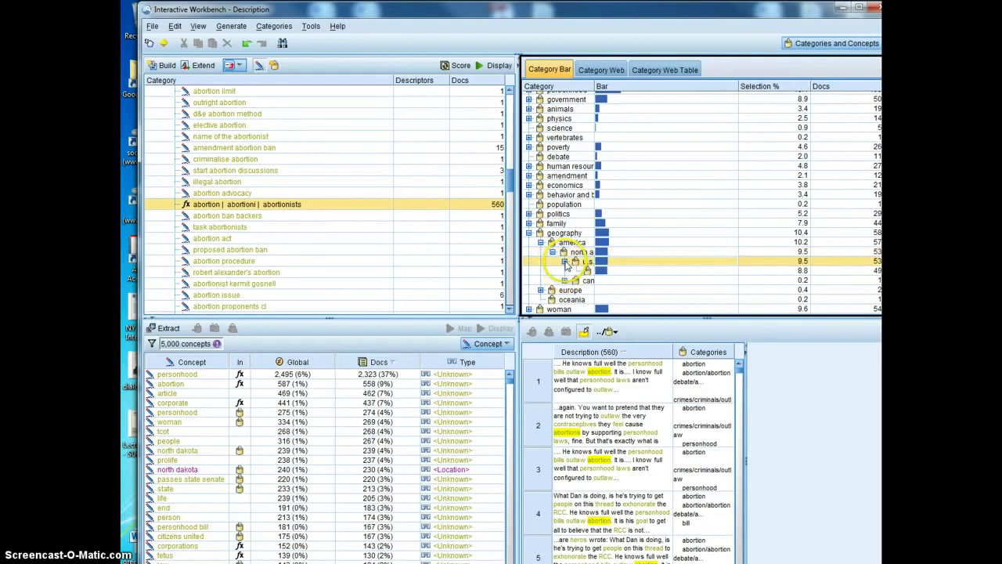
pyautogui.click(590, 270)
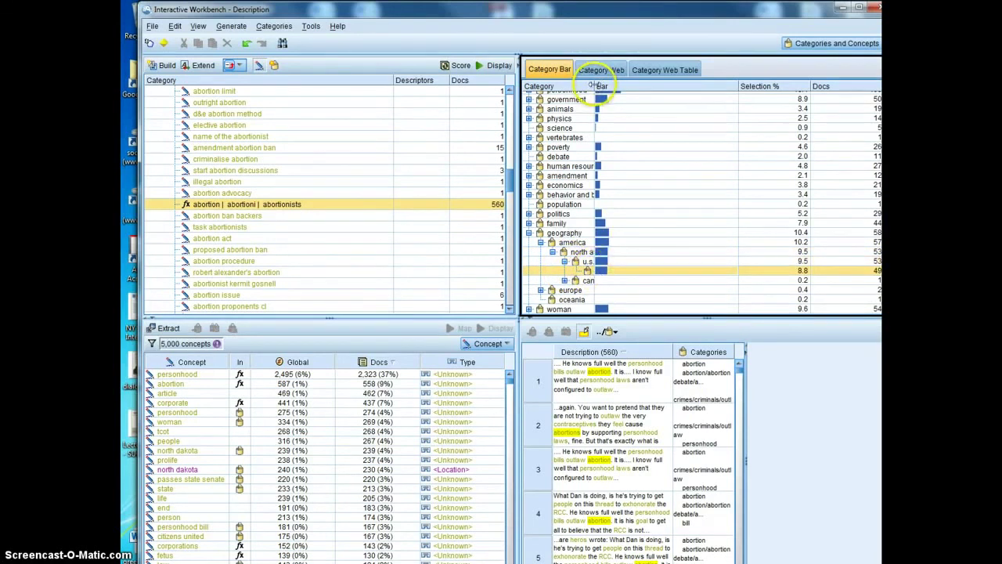
pyautogui.moveTo(597, 85); pyautogui.dragTo(652, 86)
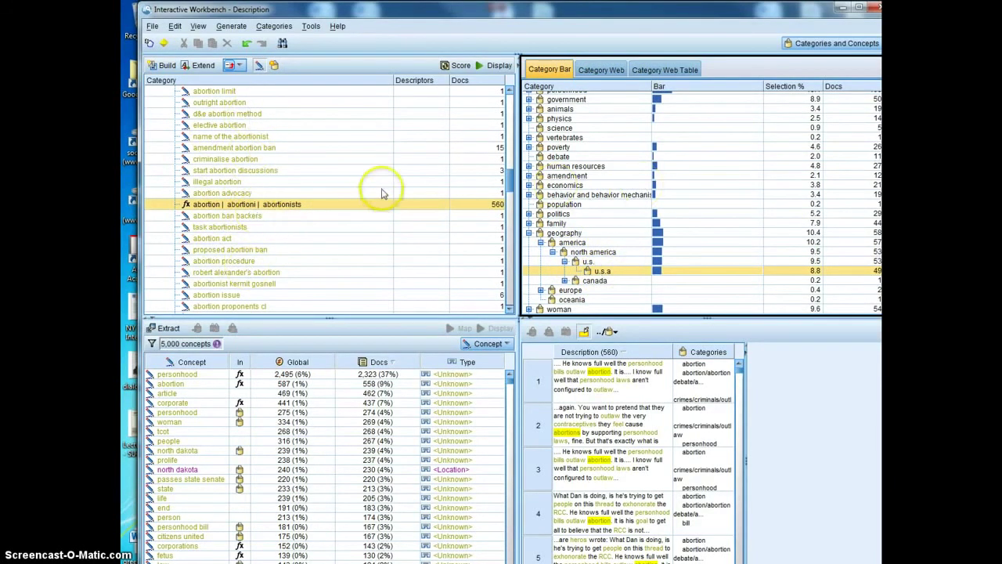
# Show the abortion rule's overlaps as a category web limited to the highest level categories.
pyautogui.click(601, 69)
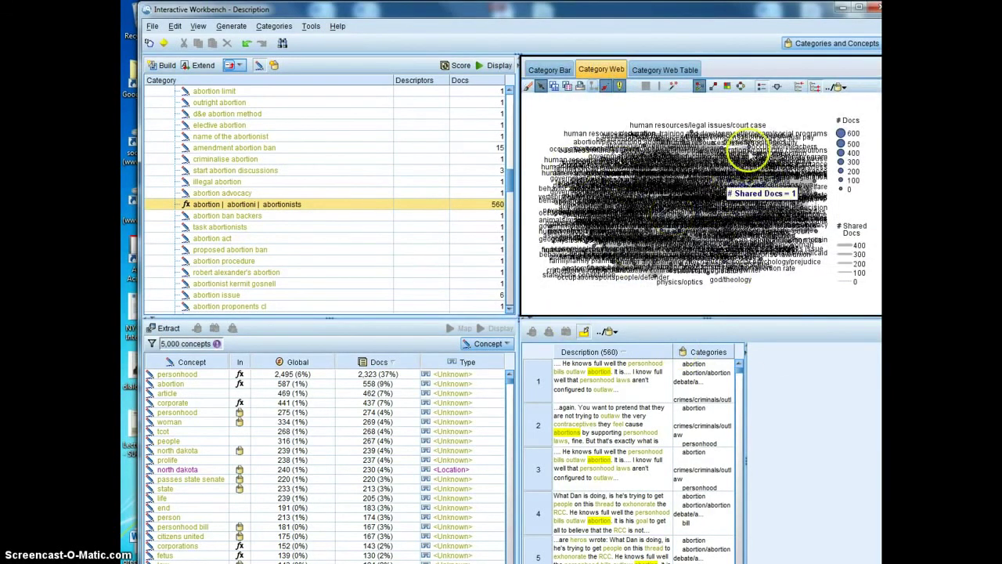
pyautogui.click(799, 88)
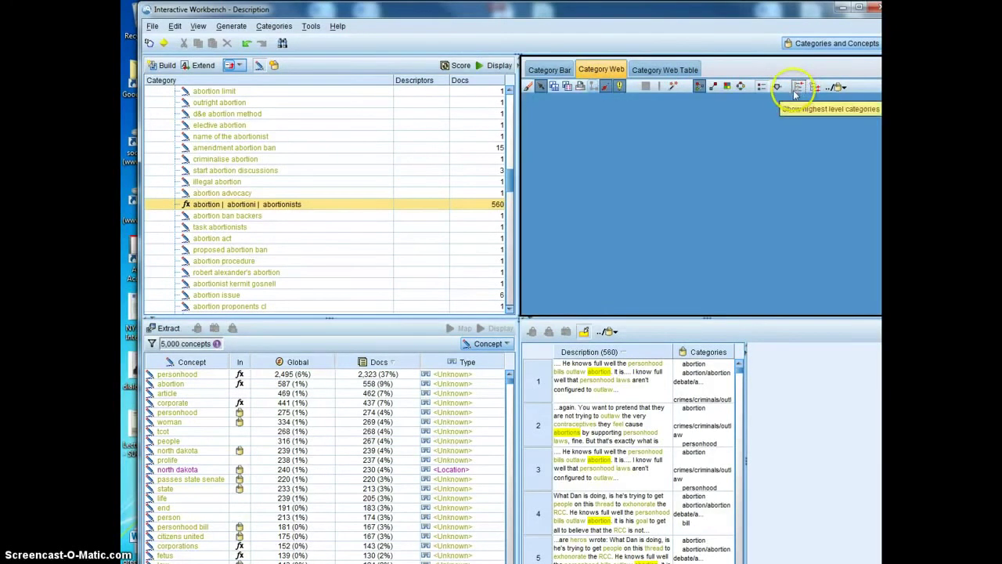
# Collapse the bioethical issues category and display its records and category web, choosing not to skip the visualization content.
pyautogui.scroll(10, 219, 235)
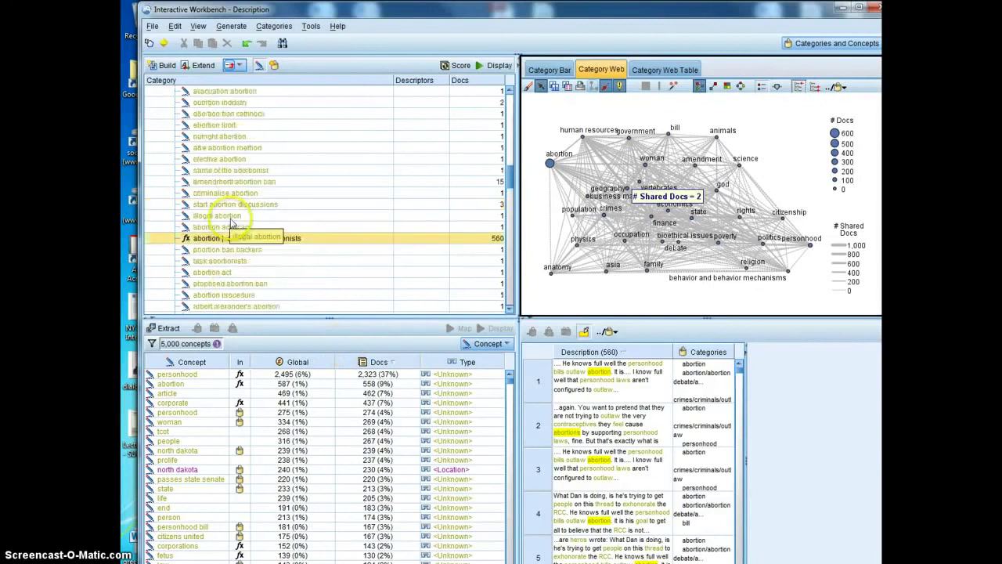
pyautogui.scroll(3, 238, 189)
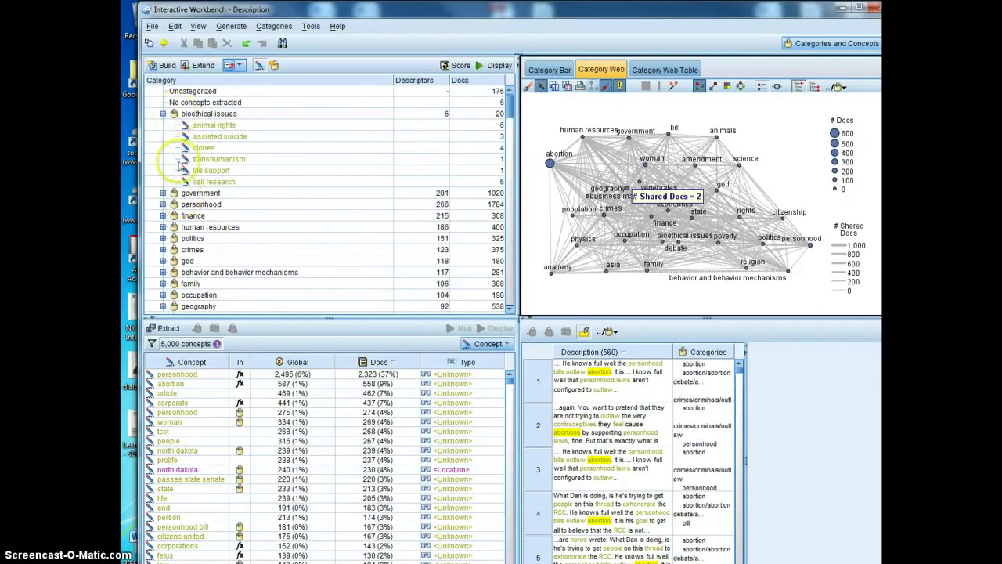
pyautogui.click(163, 126)
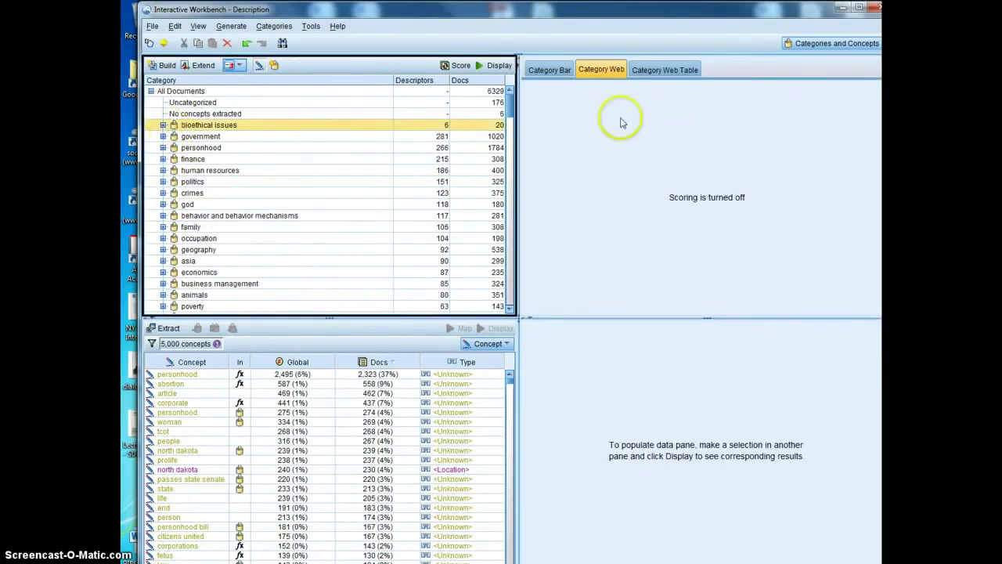
pyautogui.click(603, 72)
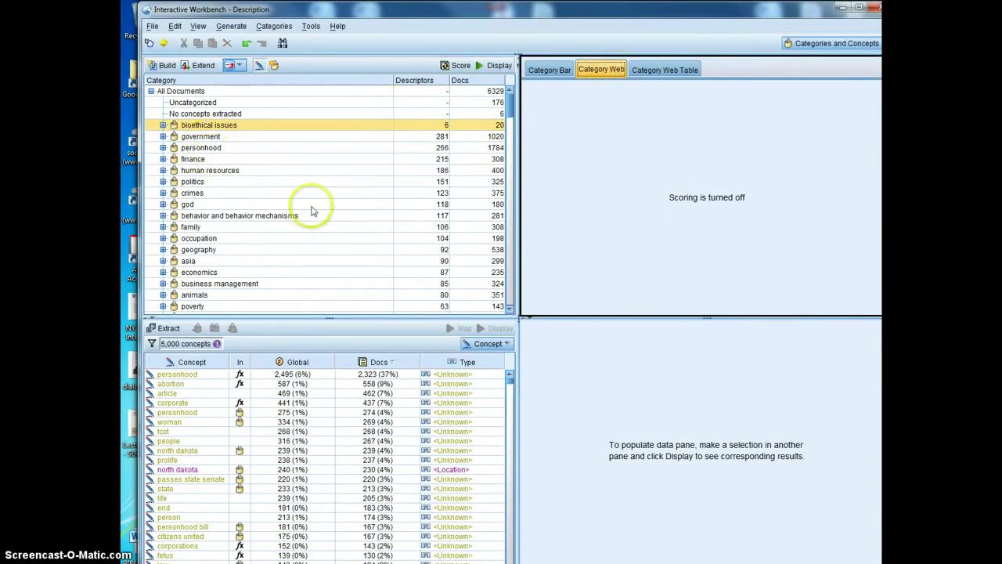
pyautogui.scroll(-3, 412, 268)
pyautogui.scroll(3, 412, 269)
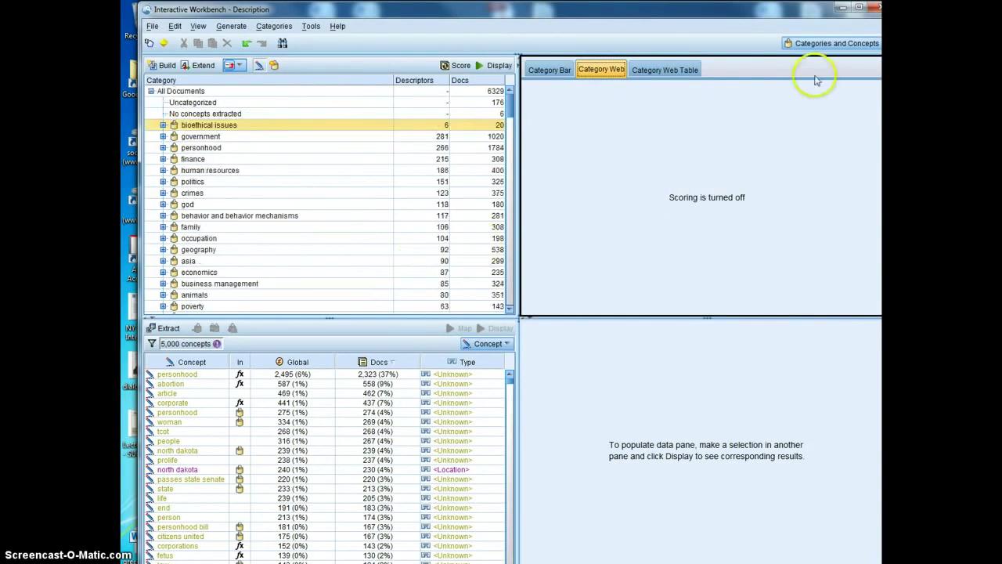
pyautogui.click(494, 67)
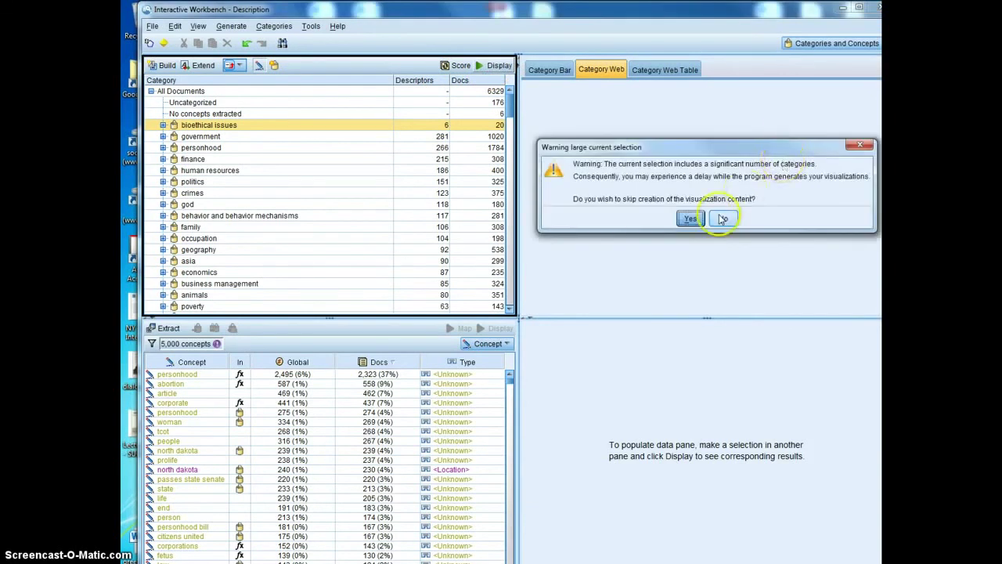
pyautogui.click(718, 217)
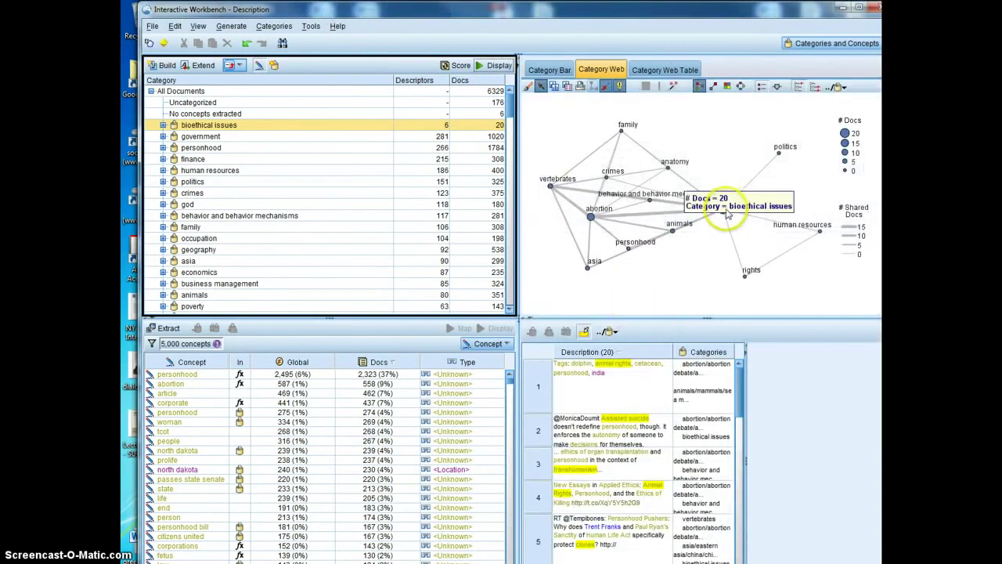
# Reposition the bioethical issues and abortion nodes in the category web to separate their overlapping links and labels.
pyautogui.moveTo(724, 216)
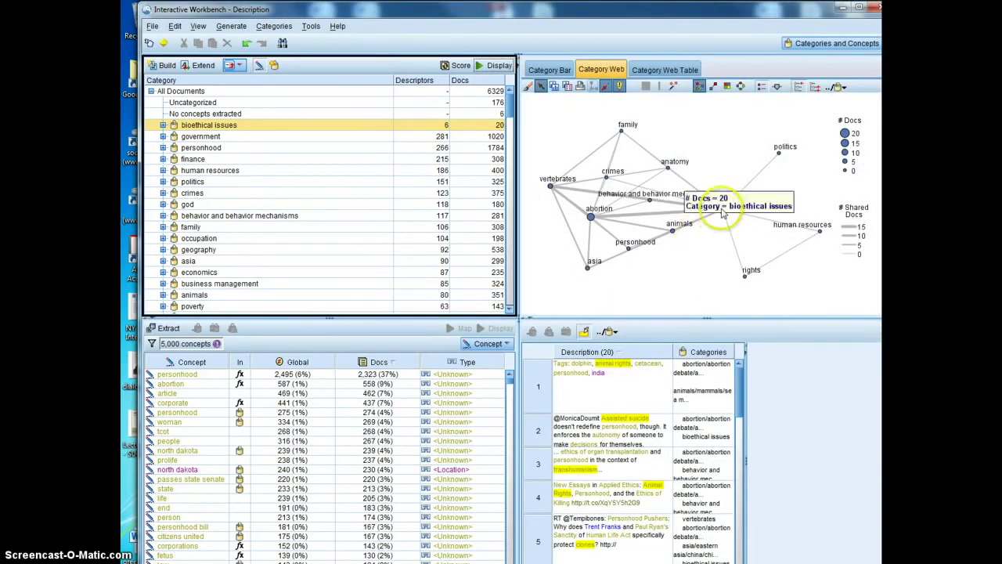
pyautogui.moveTo(713, 217)
pyautogui.mouseDown()
pyautogui.moveTo(736, 278)
pyautogui.moveTo(704, 249)
pyautogui.moveTo(712, 199)
pyautogui.mouseUp()
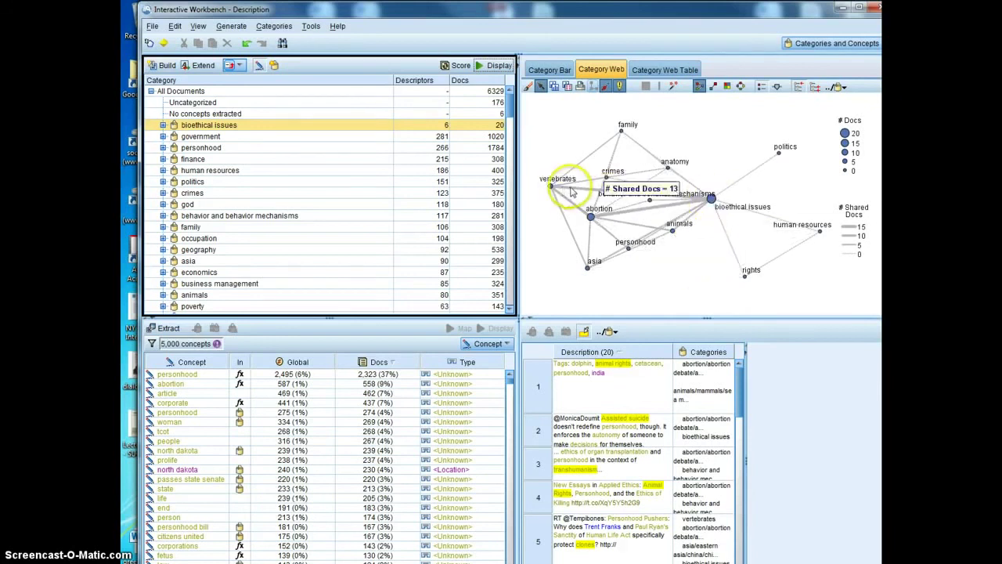
pyautogui.moveTo(583, 222); pyautogui.dragTo(540, 251)
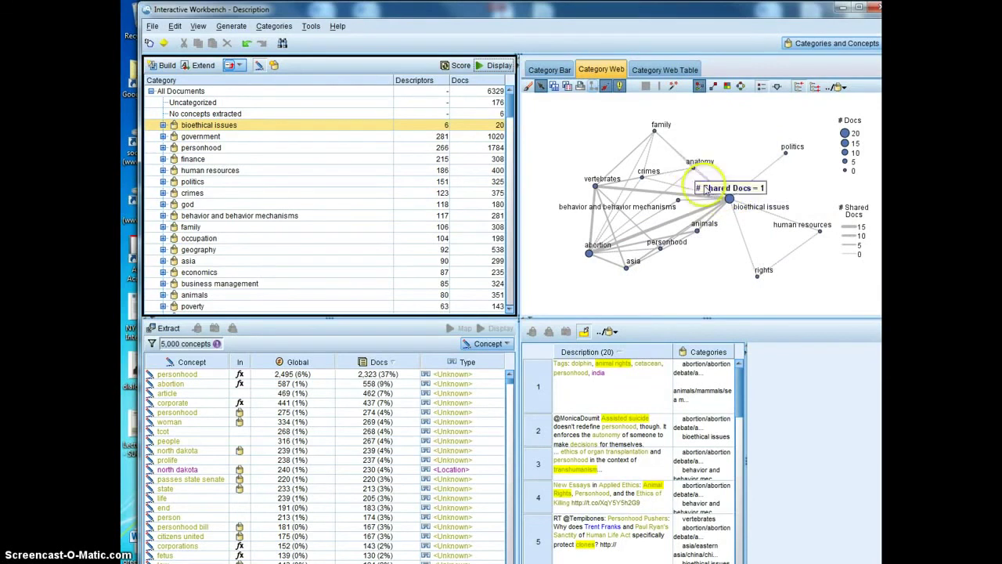
# Read through the bioethical issues records, examining the highlighted terms and the categories assigned to each description.
pyautogui.scroll(-3, 692, 442)
pyautogui.scroll(3, 692, 443)
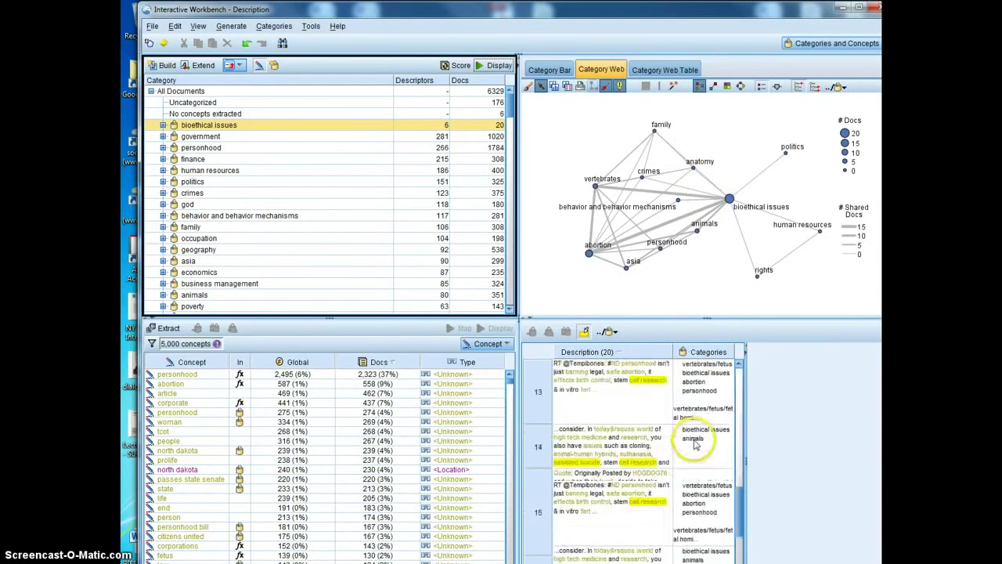
pyautogui.scroll(3, 695, 420)
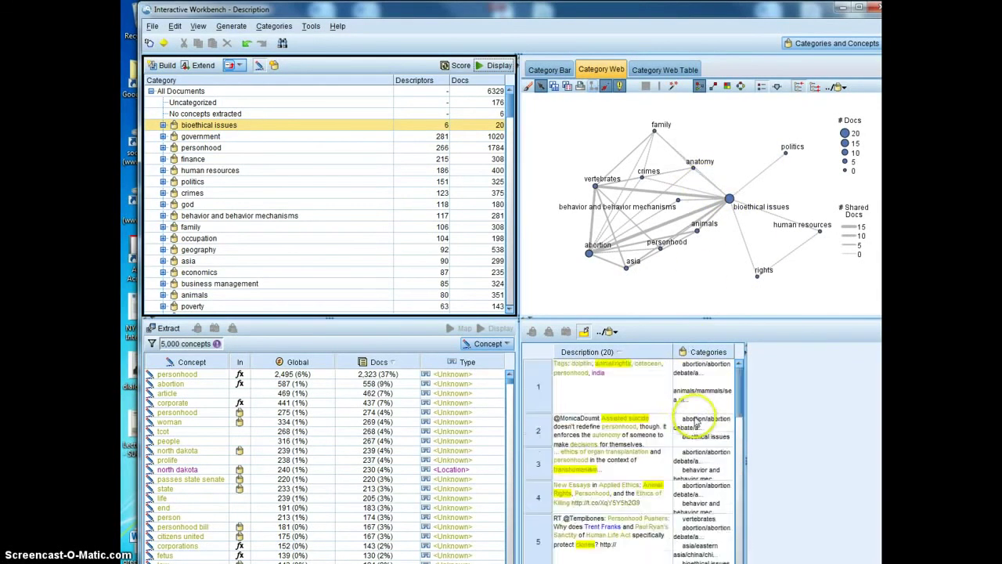
pyautogui.scroll(-7, 696, 420)
pyautogui.scroll(7, 692, 423)
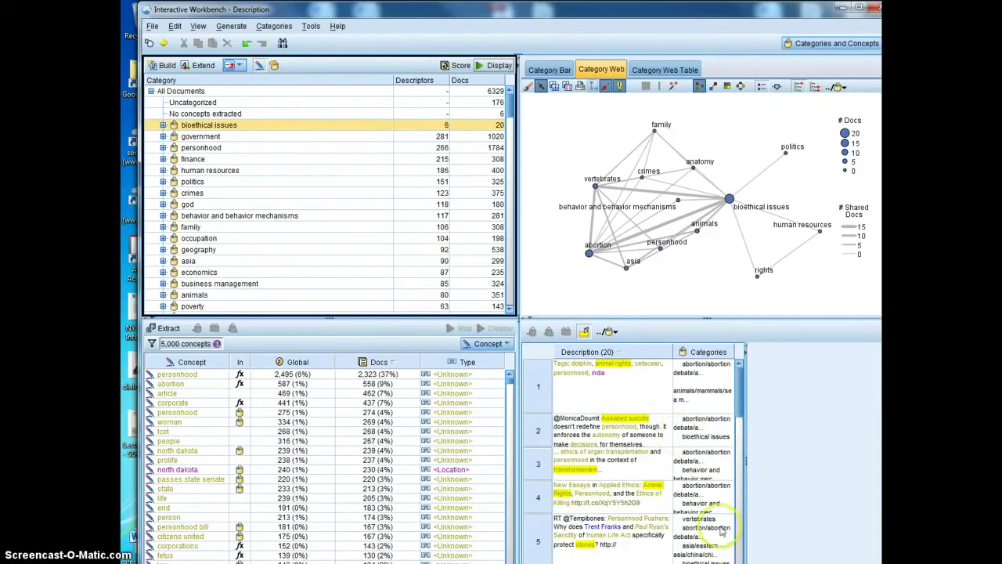
pyautogui.scroll(-7, 689, 493)
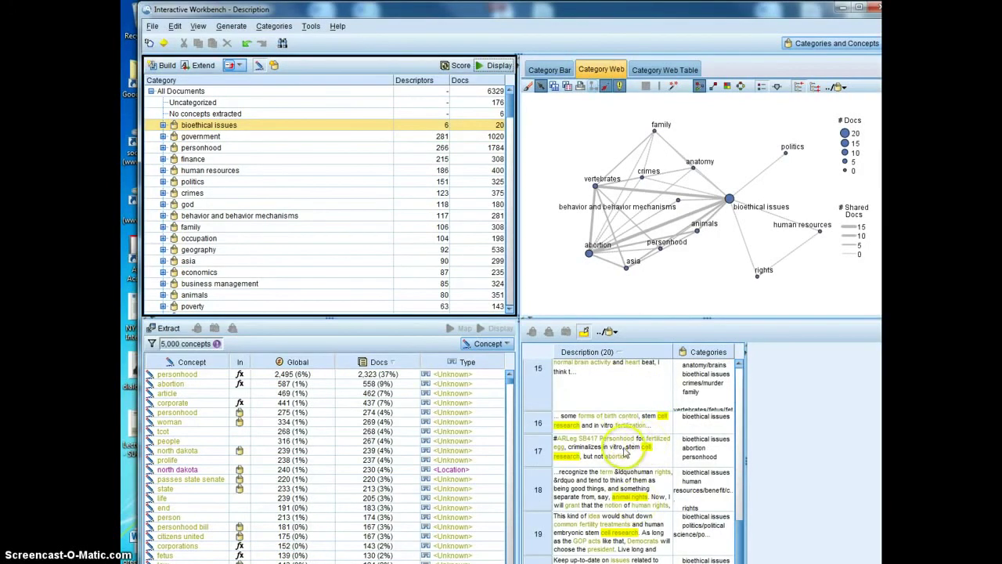
pyautogui.scroll(7, 630, 450)
pyautogui.scroll(-7, 623, 467)
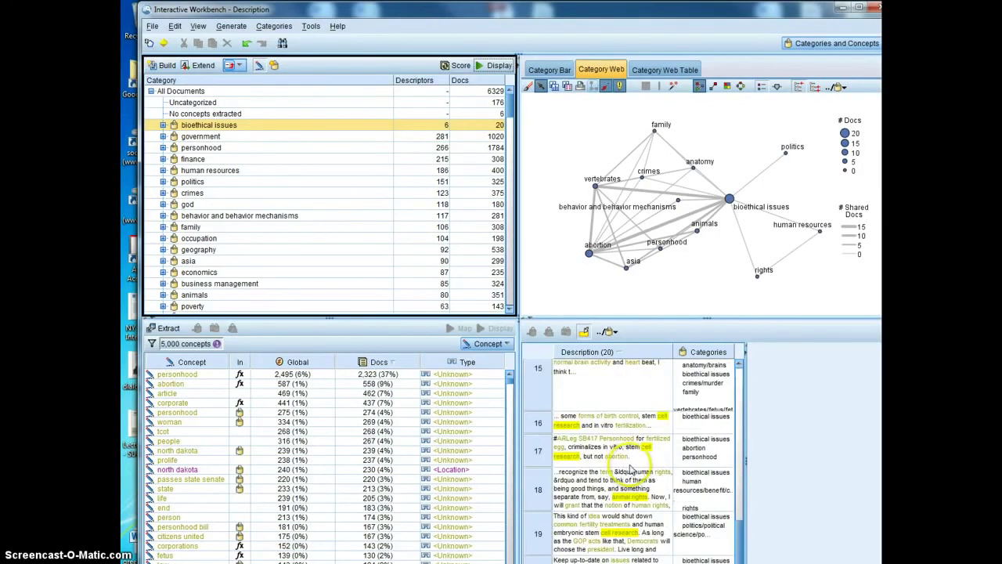
pyautogui.scroll(7, 627, 468)
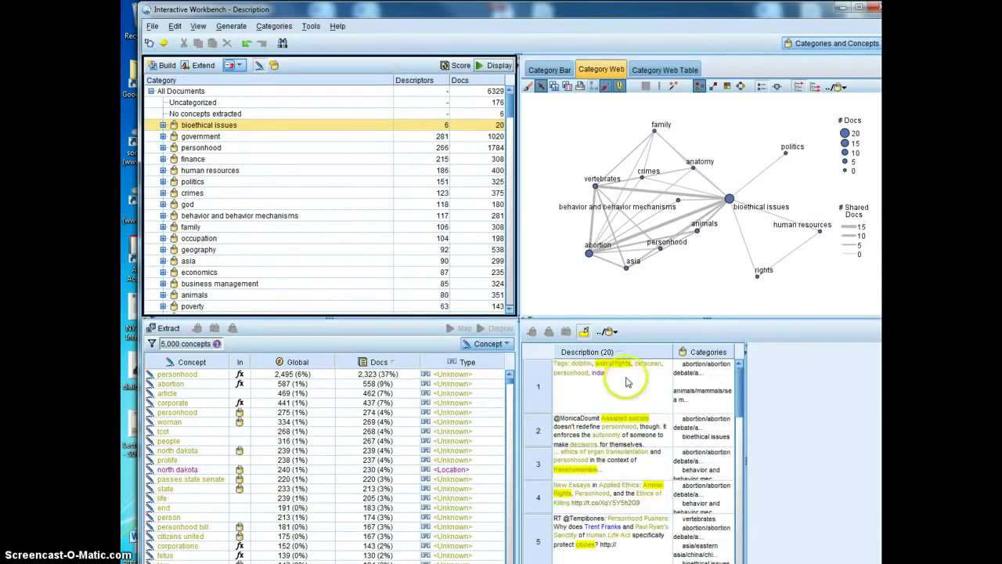
# Preview the text of the first bioethical issues record and show the category bar chart for this selection.
pyautogui.click(629, 403)
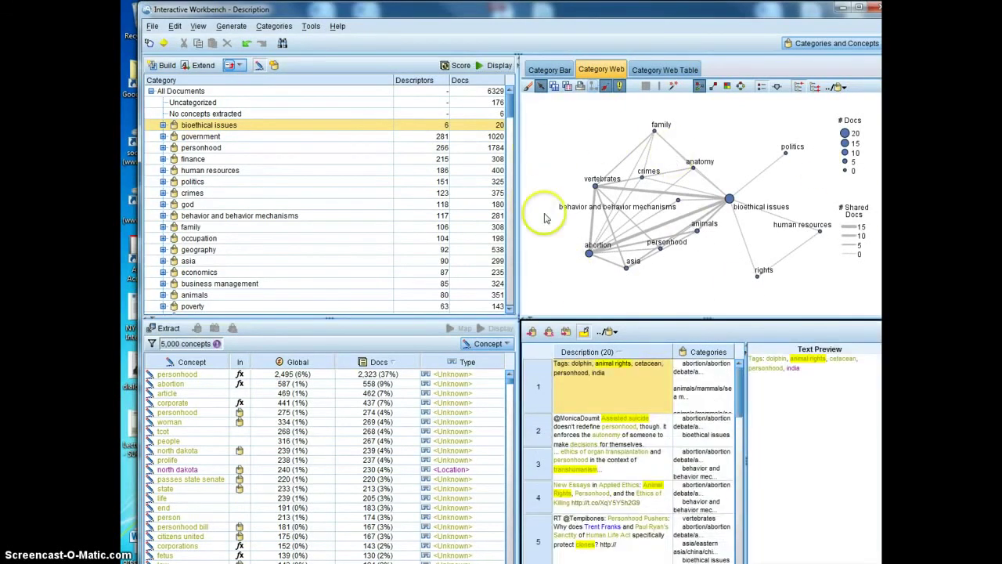
pyautogui.click(551, 69)
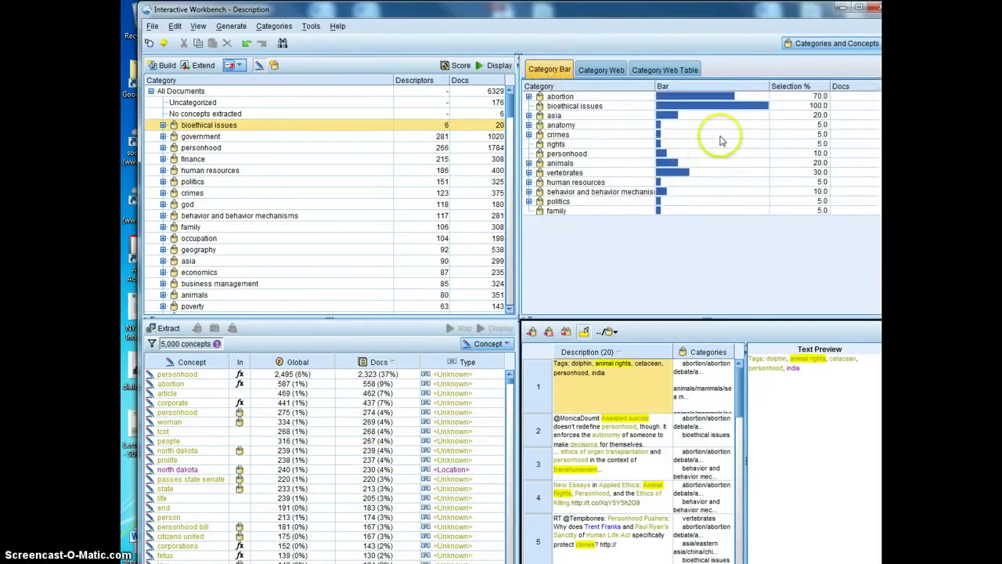